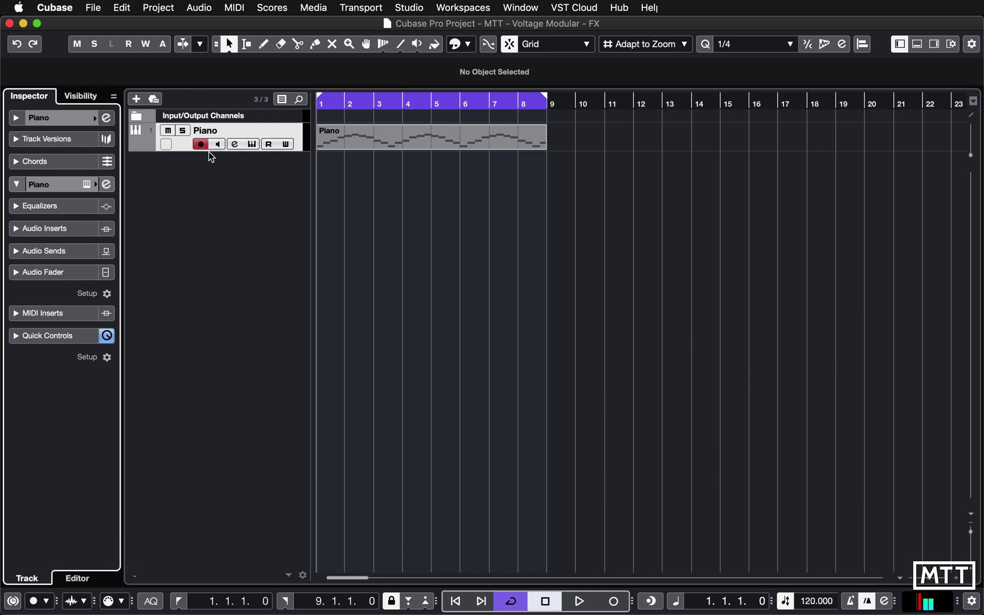
Enlarge the Piano track and play the eight-bar part once, returning to bar 1.
left_click_drag(187, 151, 192, 193)
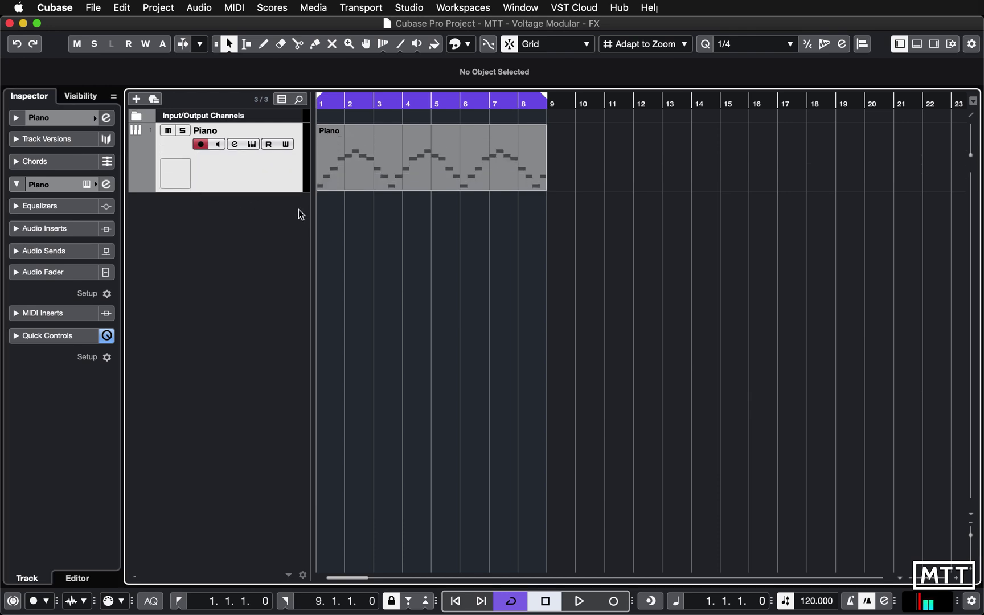
key("space")
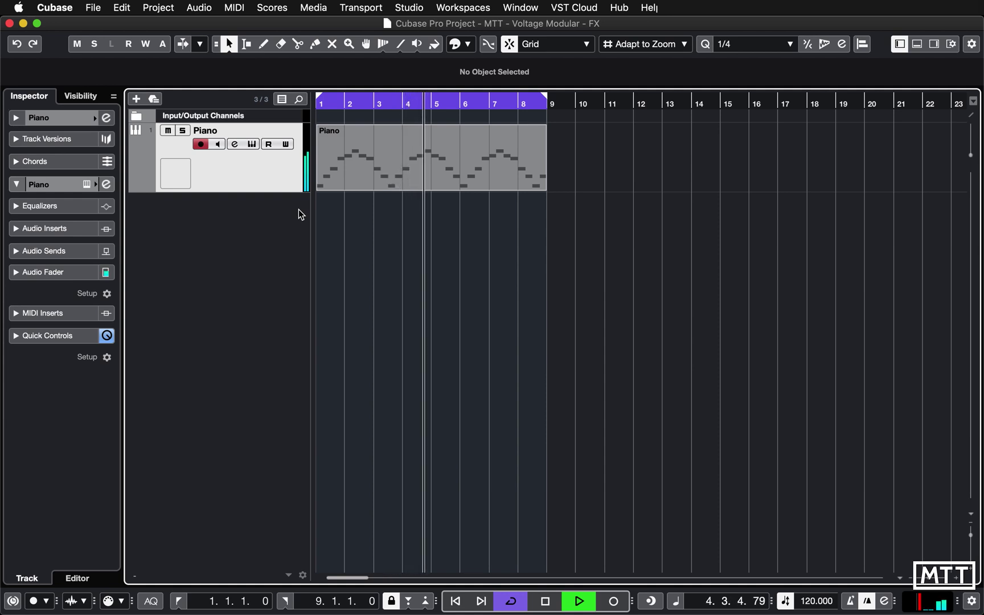
key("space")
key("Home")
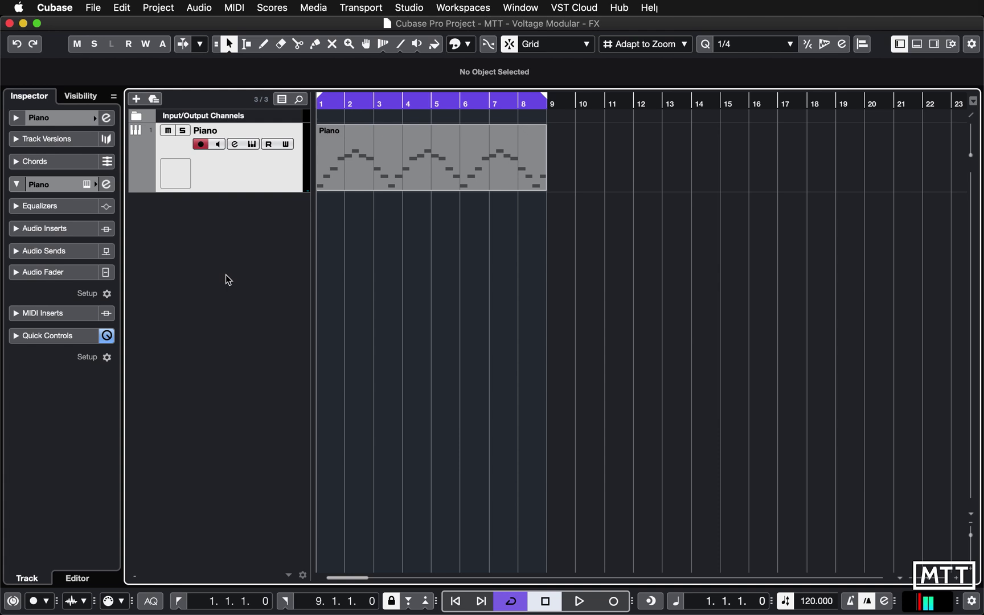
Create an effect track running Voltage Modular FX, found by searching 'vo', and name it VoltageFX.
right_click(230, 228)
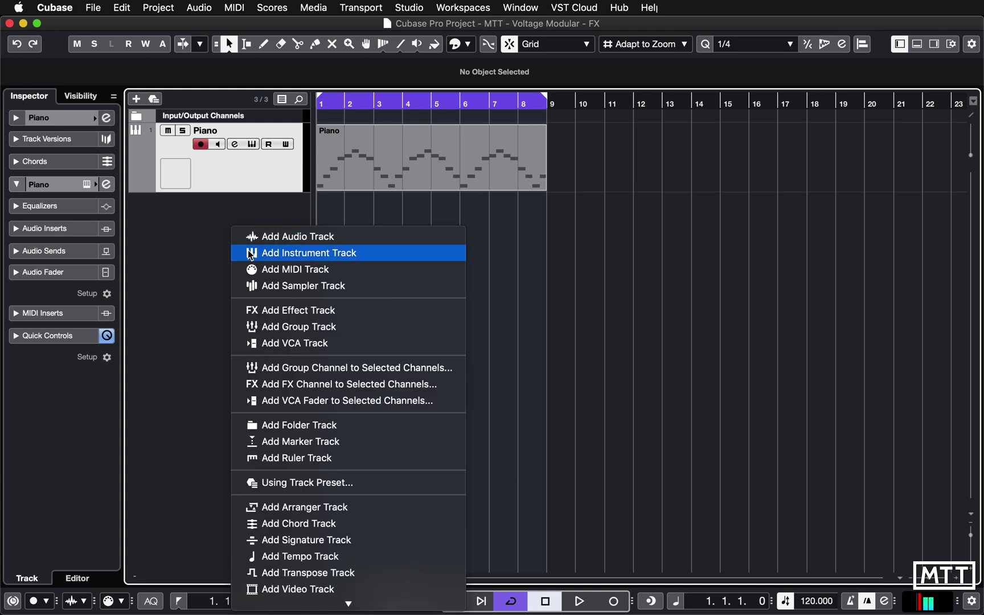
left_click(279, 309)
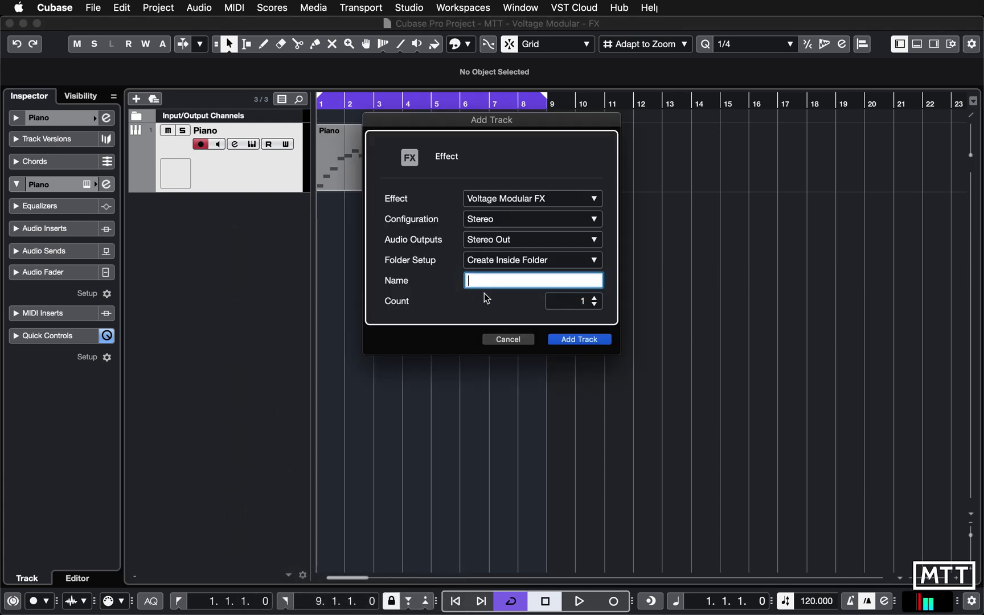
left_click(524, 203)
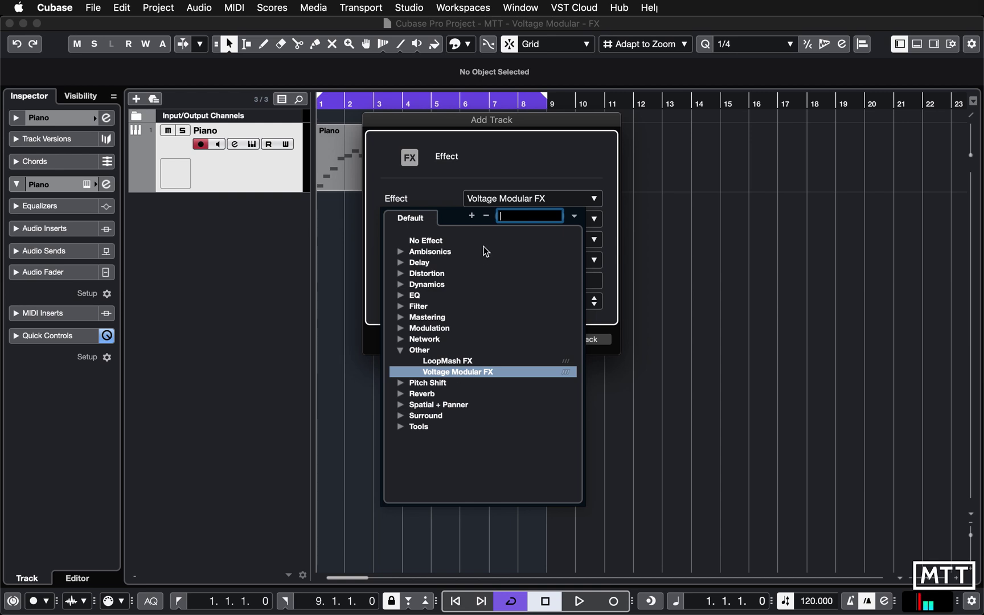
type("volt")
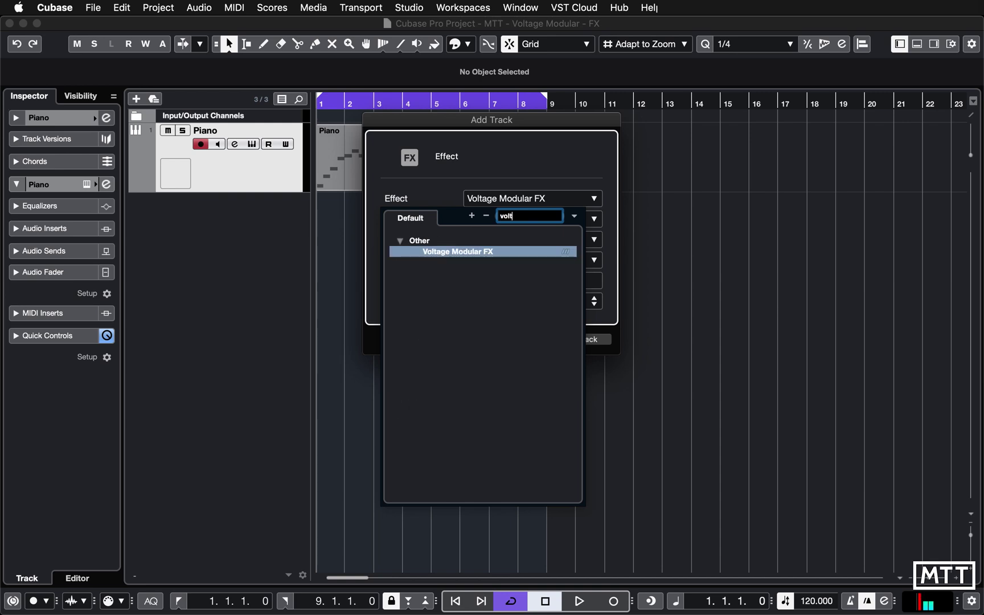
left_click(460, 256)
left_click(500, 285)
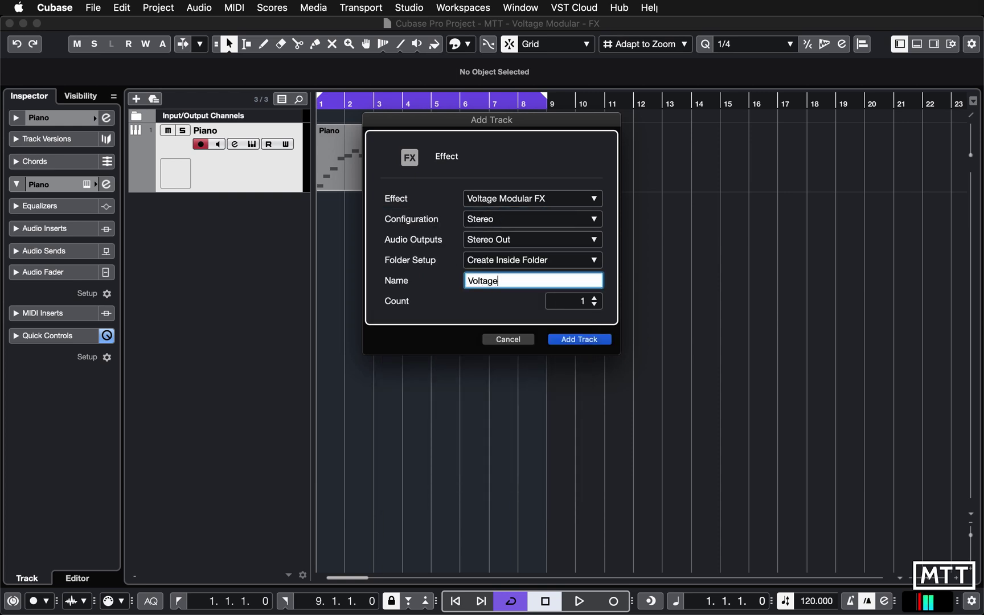
type("VoltageFX")
key("Return")
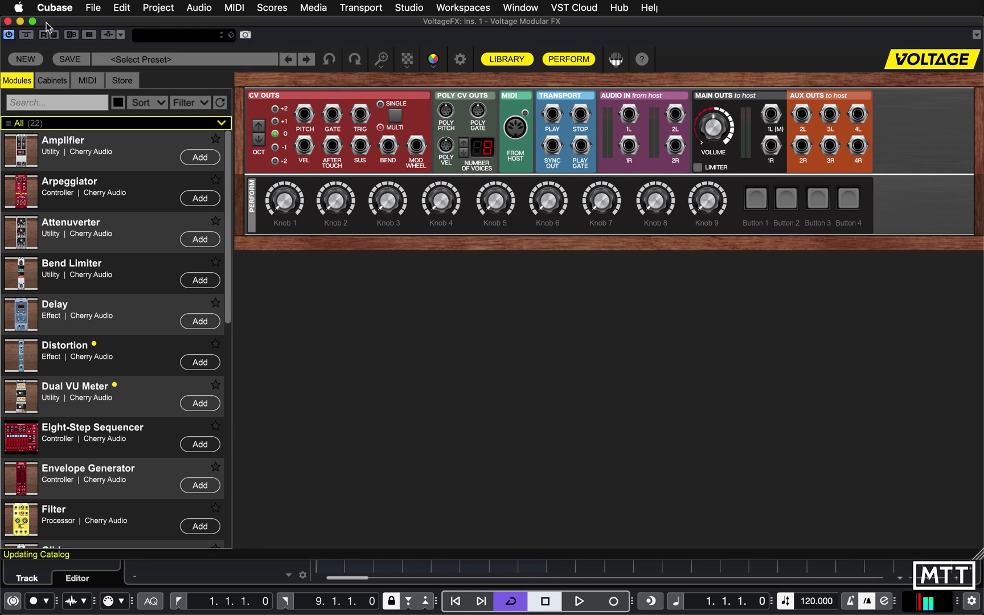
Reposition and enlarge the Voltage Modular FX window, then close it.
mouse_move(46, 23)
left_mouse_down()
mouse_move(95, 222)
mouse_move(135, 316)
mouse_move(101, 164)
mouse_move(38, 17)
mouse_move(46, 19)
left_mouse_up()
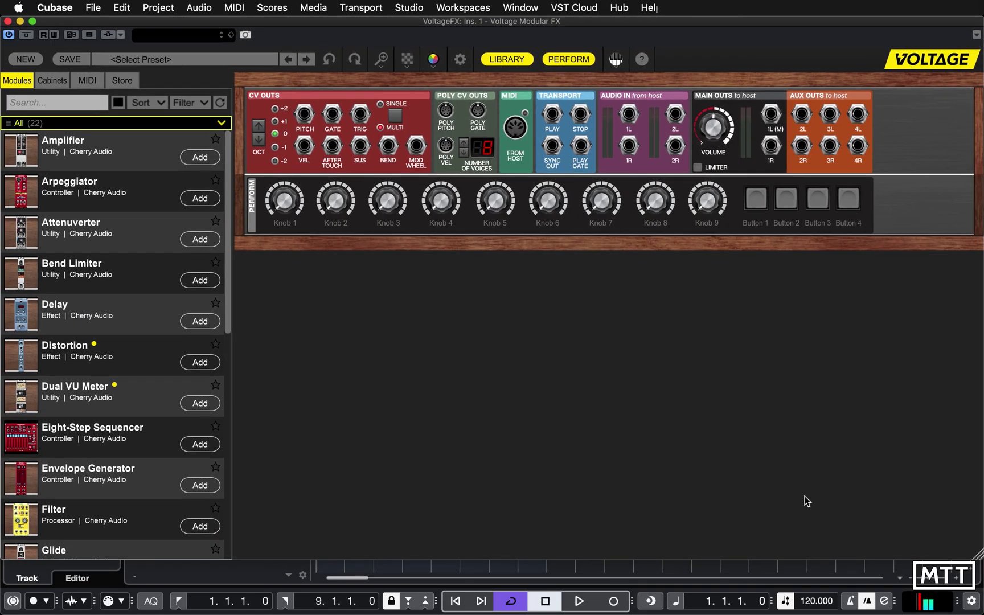
left_click_drag(978, 553, 980, 585)
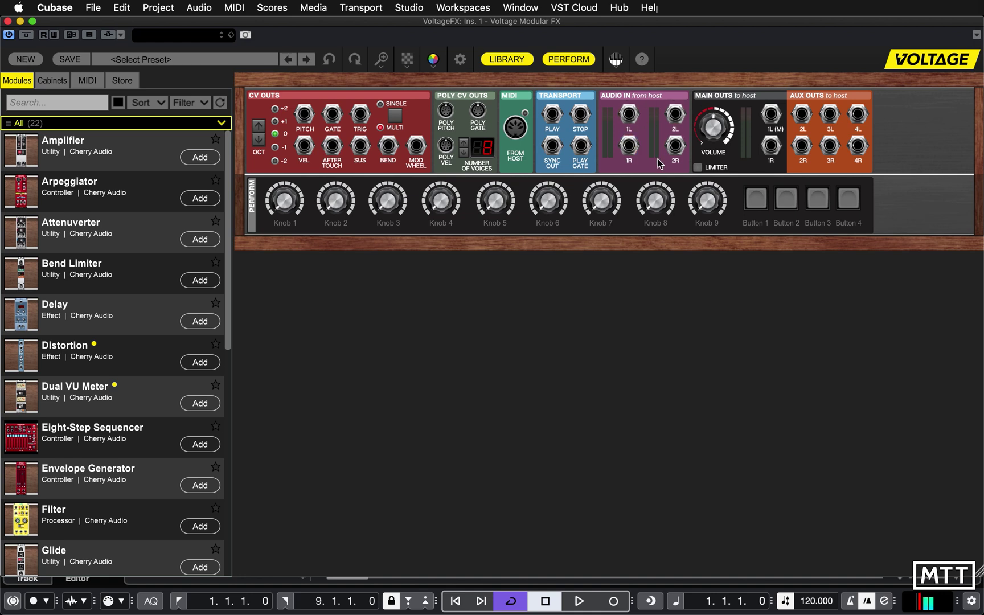
left_click(8, 22)
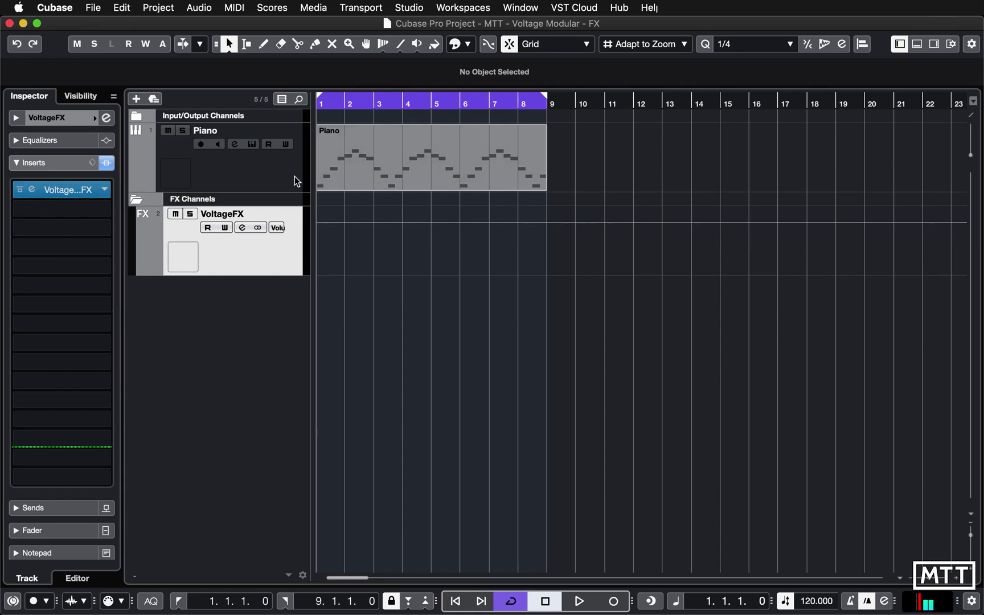
Route the Piano track's first audio send to VoltageFX and switch it on.
left_click(269, 179)
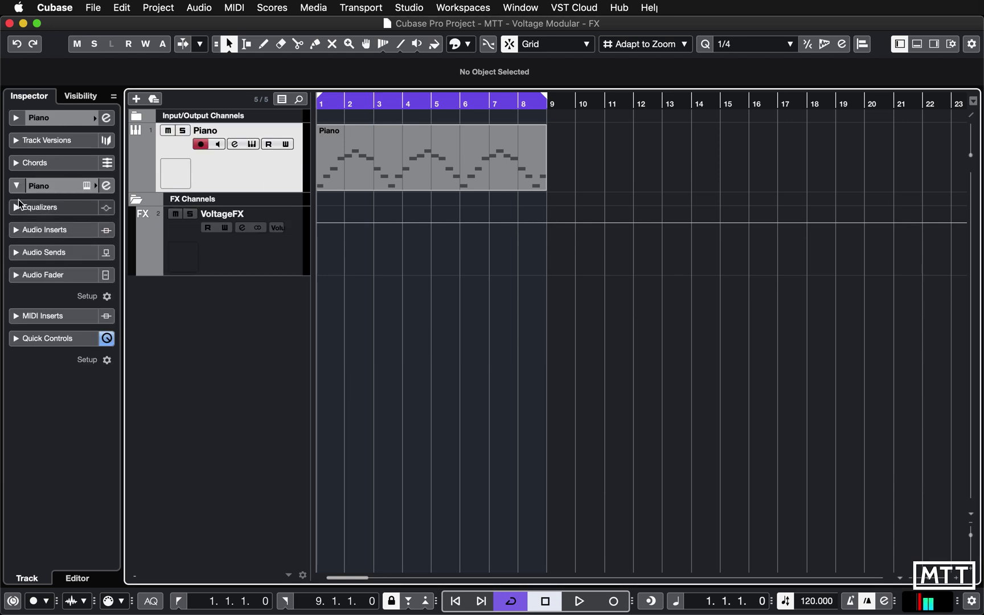
left_click(20, 256)
left_click(105, 286)
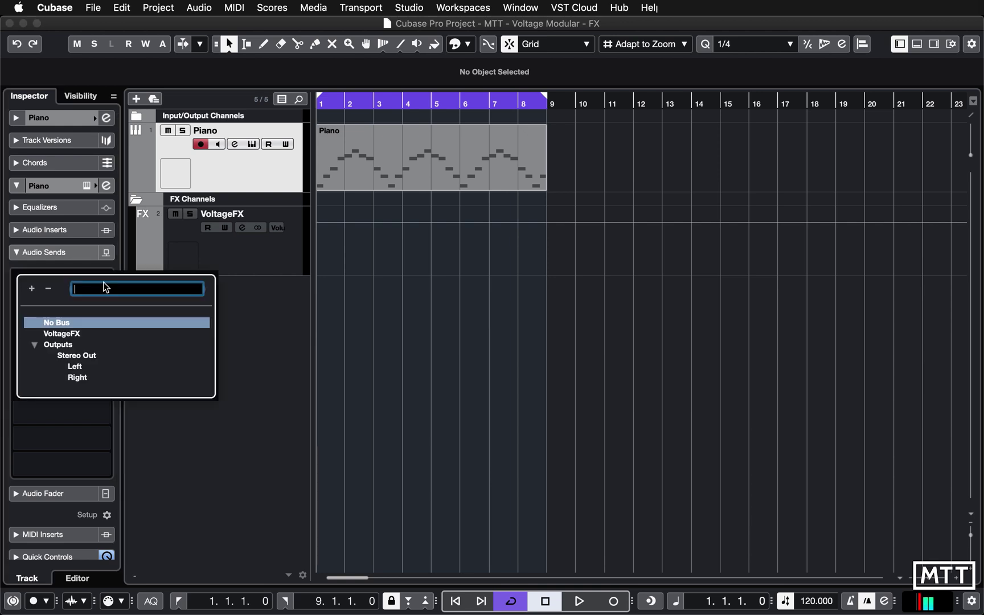
left_click(75, 335)
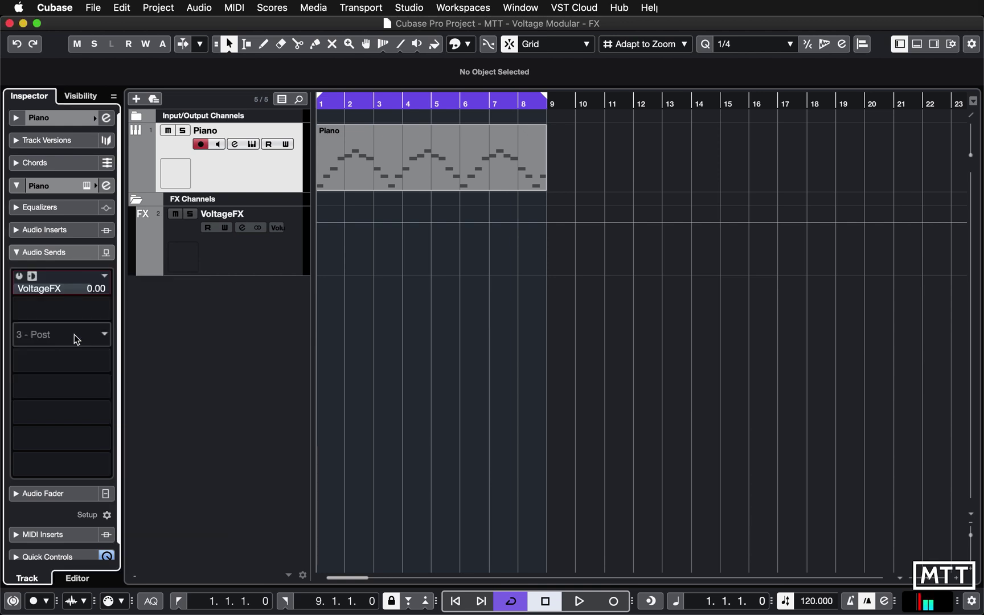
left_click(18, 276)
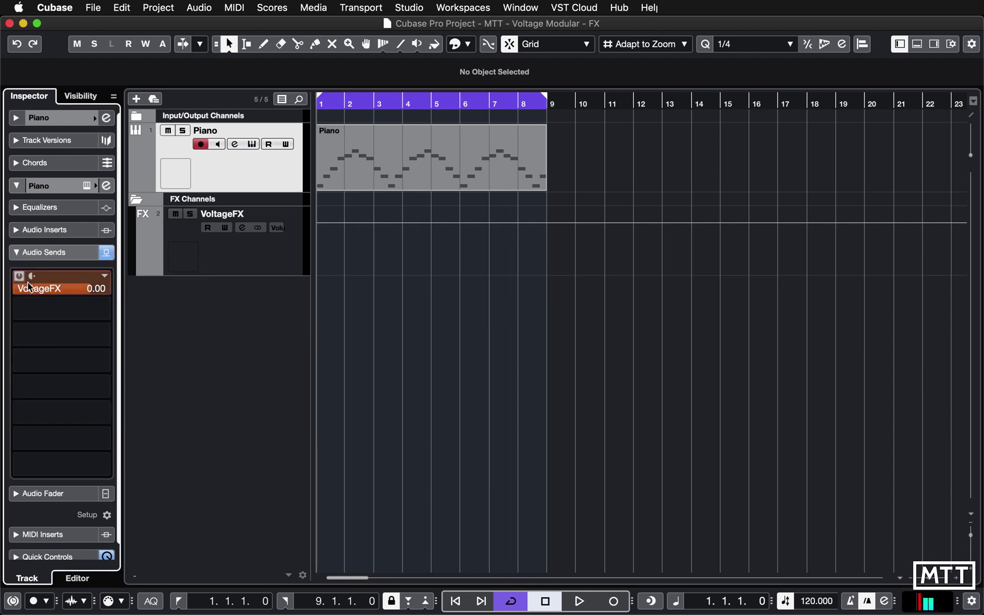
left_click(272, 264)
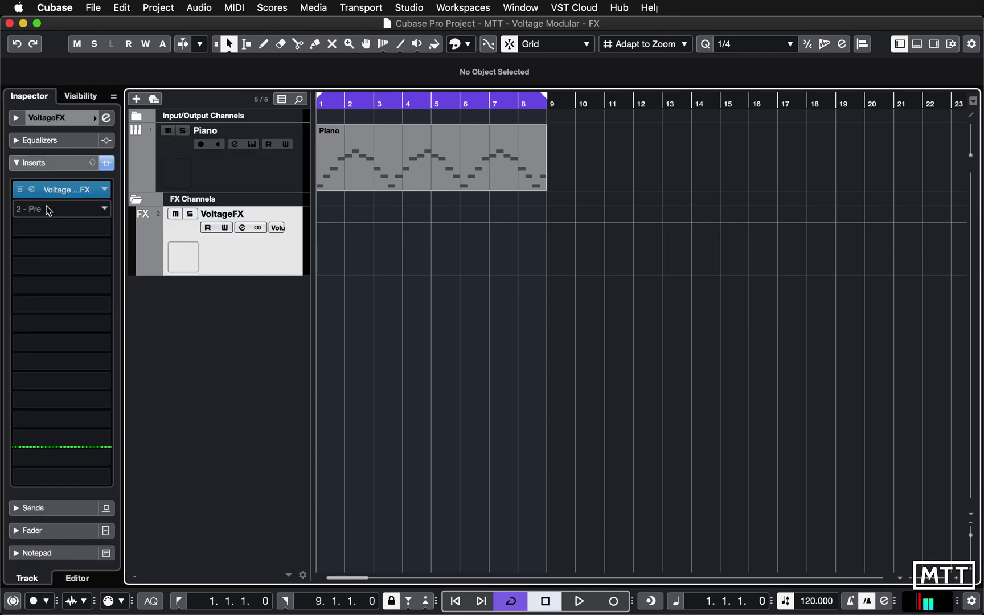
Open the Voltage Modular FX rack and briefly play to confirm Piano audio on the Audio In meters.
left_click(32, 192)
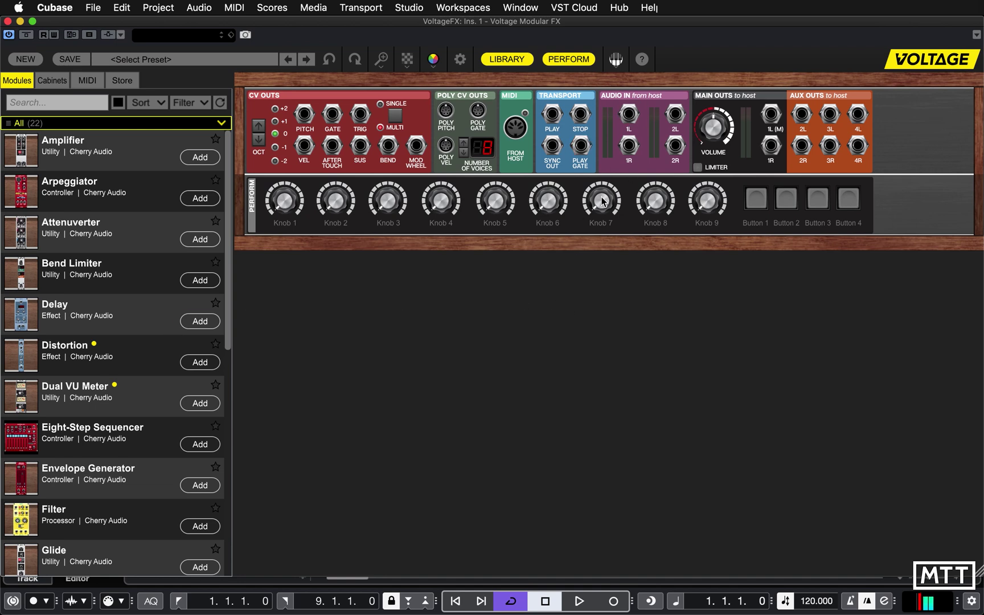
key("space")
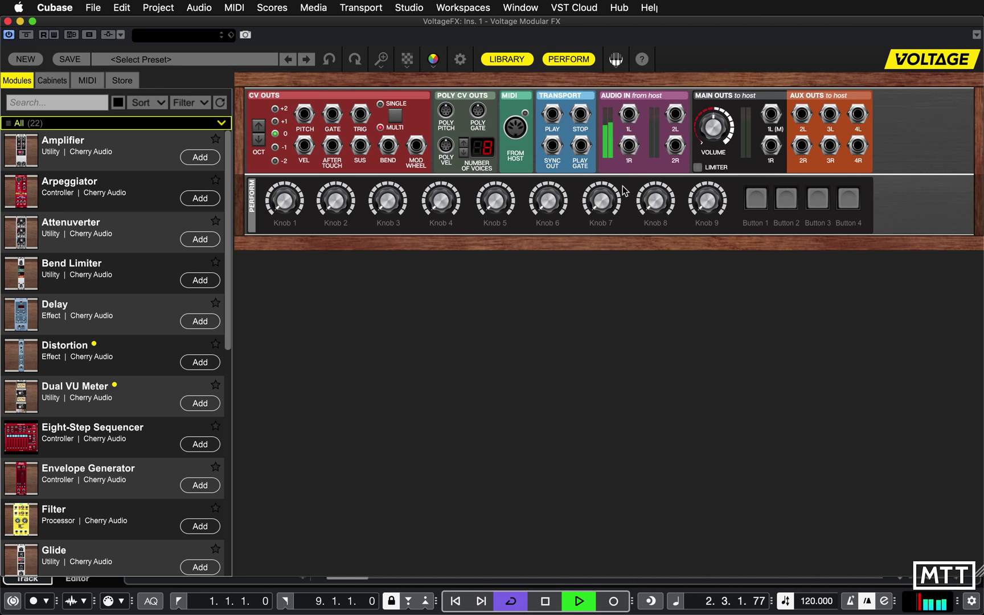
key("space")
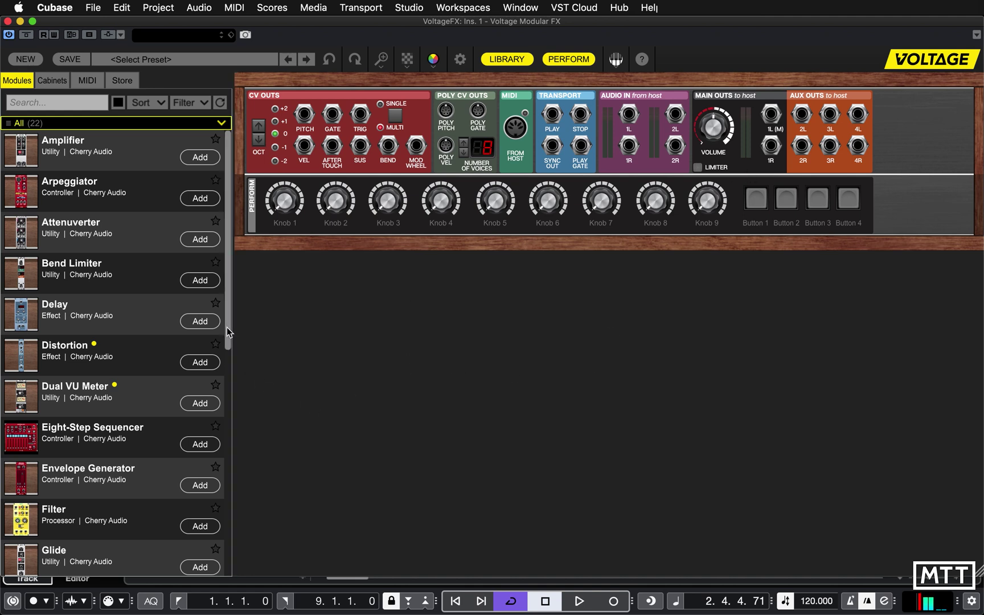
left_click_drag(226, 331, 225, 281)
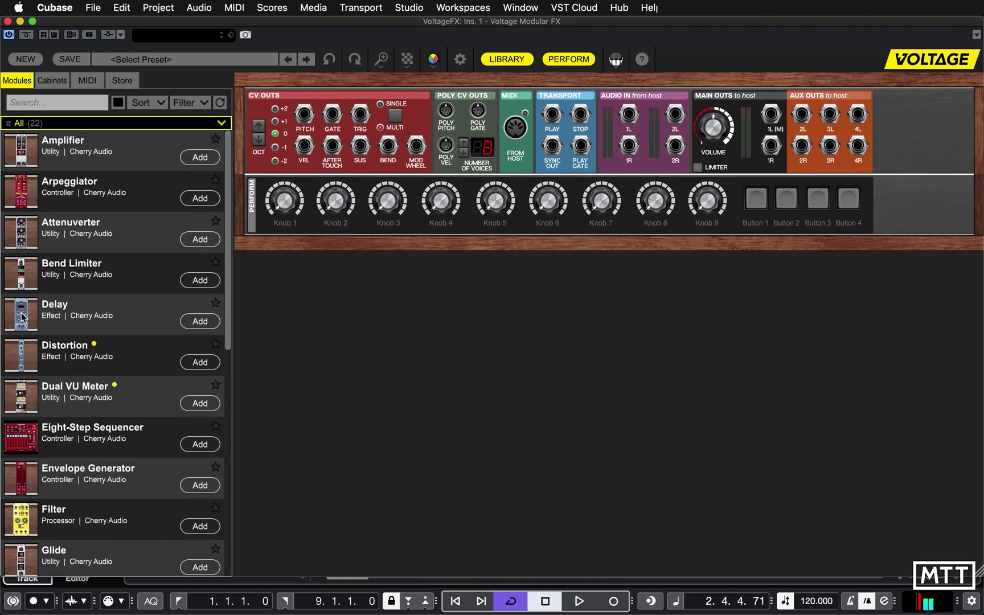
Add a Delay module patched from Audio In 1L to Main Outs 1L.
left_click(205, 322)
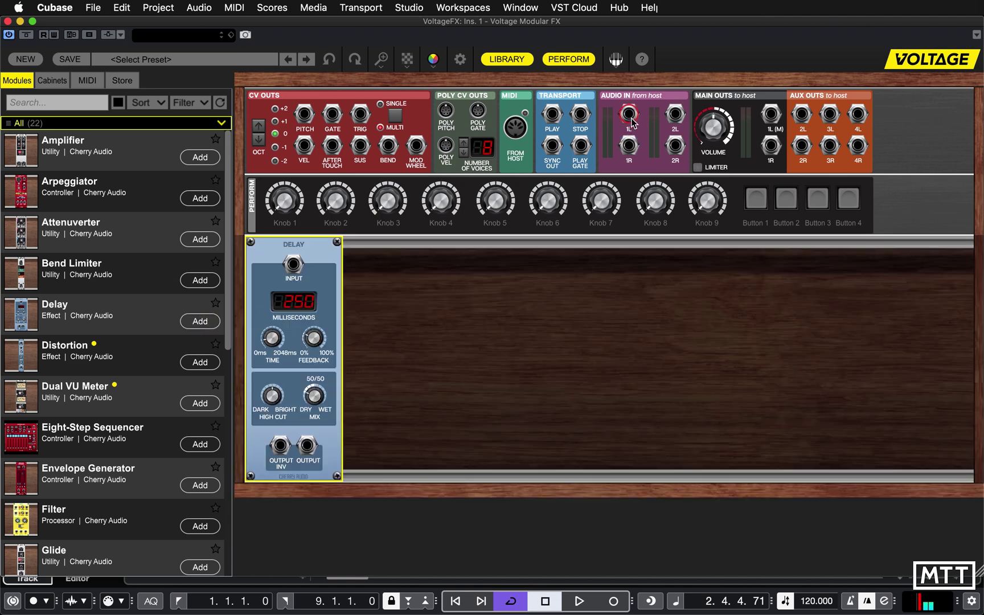
left_click_drag(631, 122, 294, 268)
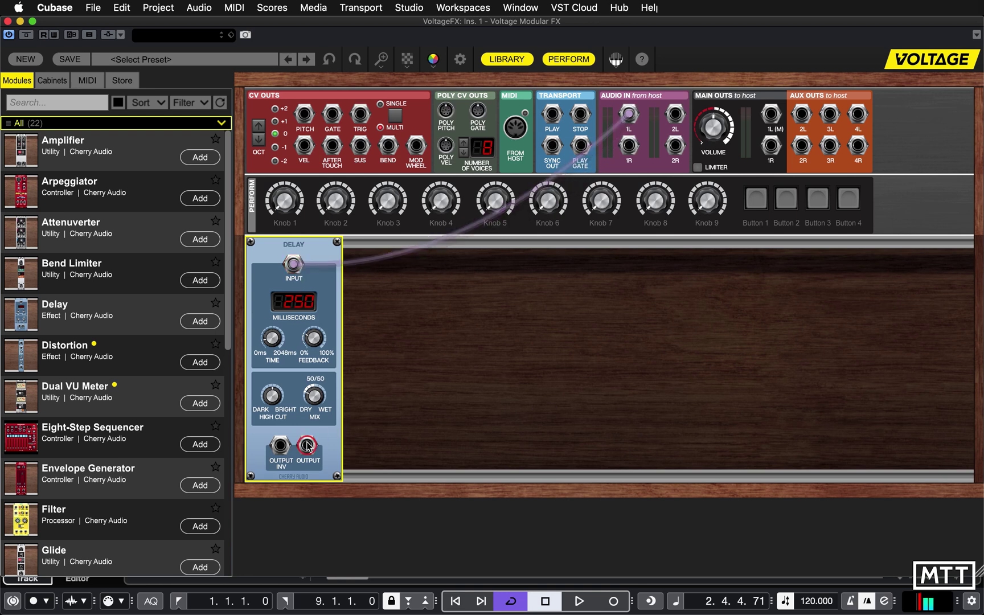
left_click_drag(307, 446, 770, 116)
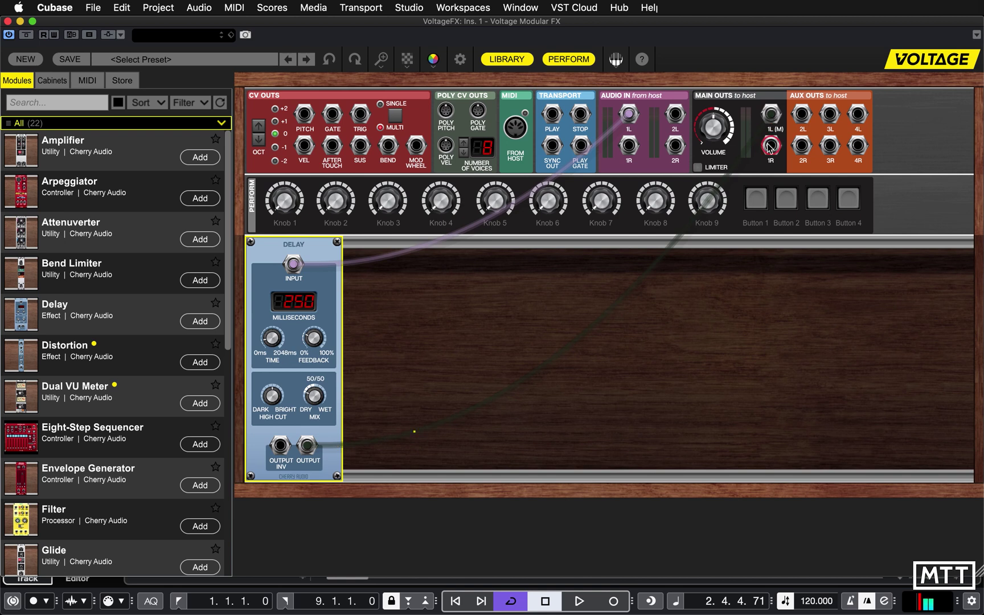
Close the rack and play the project from the start to hear the delay.
left_click(8, 22)
key("Home")
key("space")
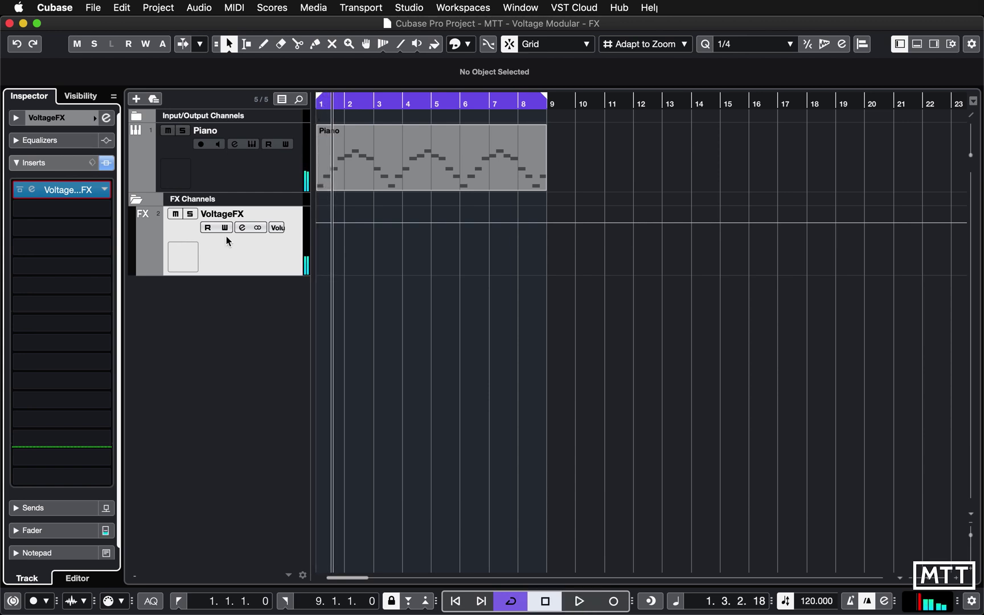
Reopen the Voltage Modular FX rack and play the Piano through the 250 ms Delay.
left_click(35, 190)
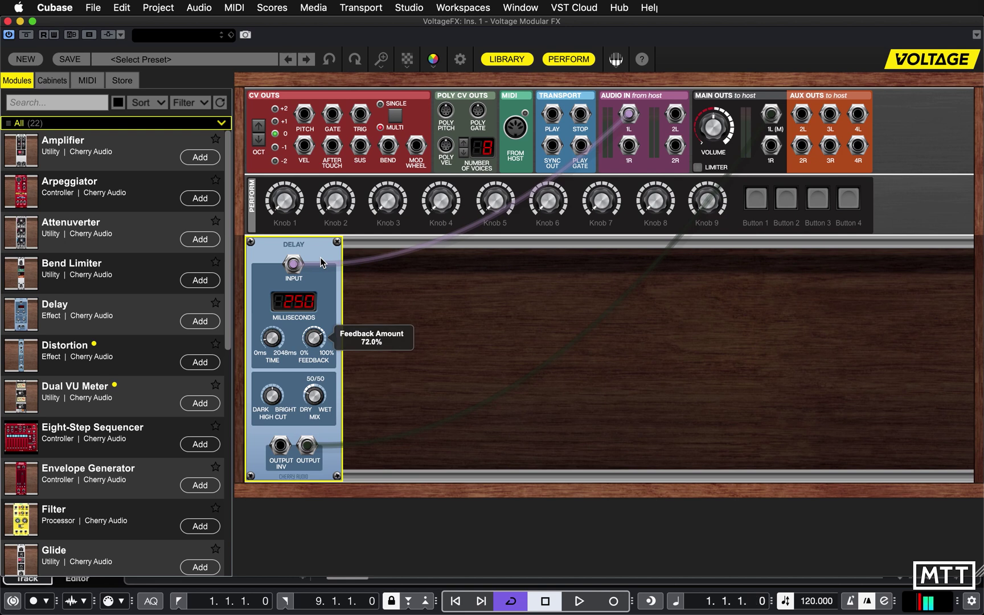
key("space")
key("space")
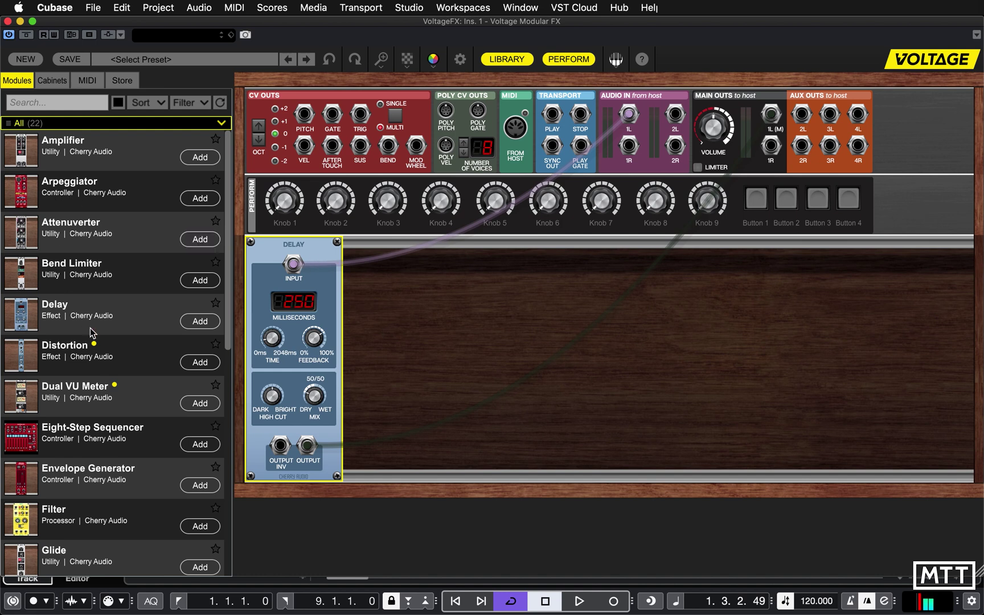
Add a second Delay module patched from Audio In 1R to Main Outs 1R.
mouse_move(116, 321)
left_click_drag(116, 321, 453, 237)
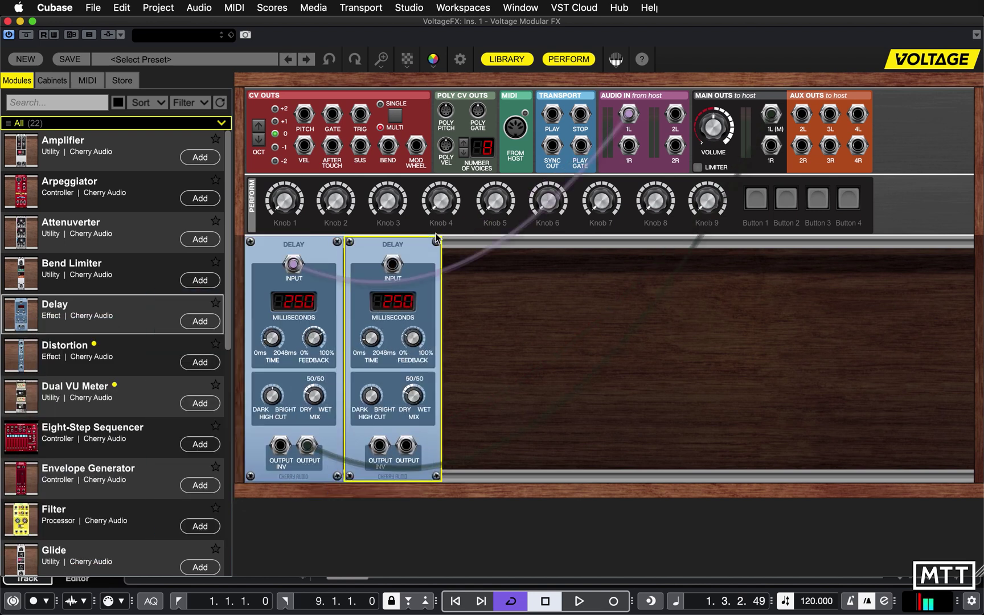
left_click_drag(628, 147, 392, 263)
left_click_drag(409, 449, 770, 146)
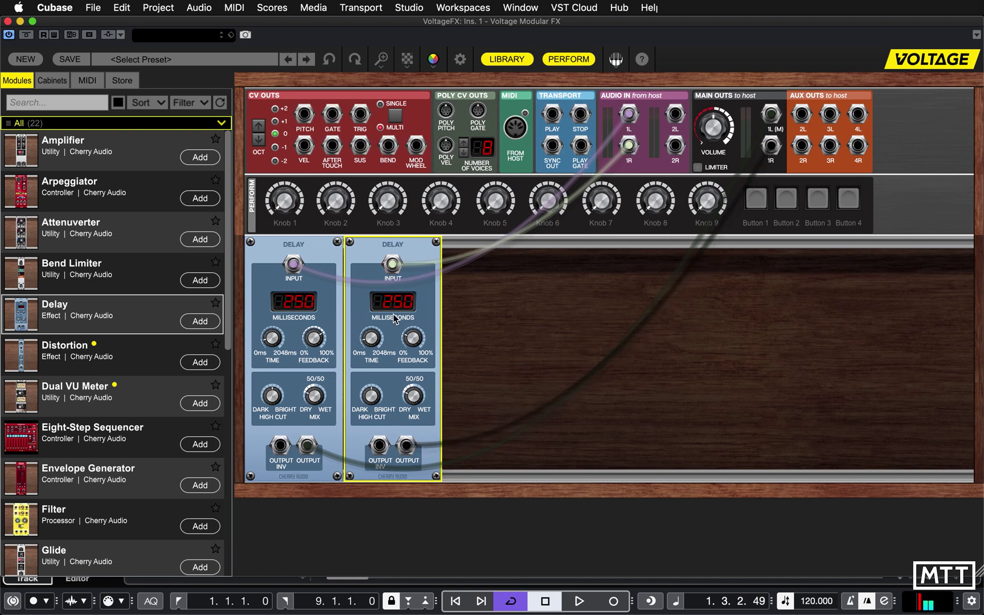
Set the second Delay to 500 ms with 50.2% feedback and audition both delays from the start.
left_click_drag(371, 342, 370, 338)
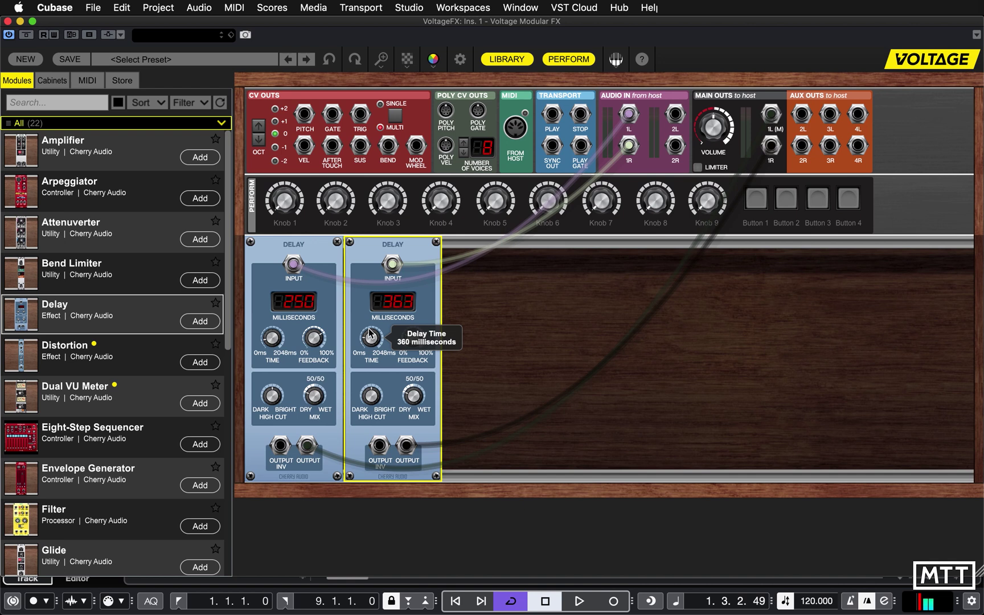
left_click_drag(370, 331, 372, 321)
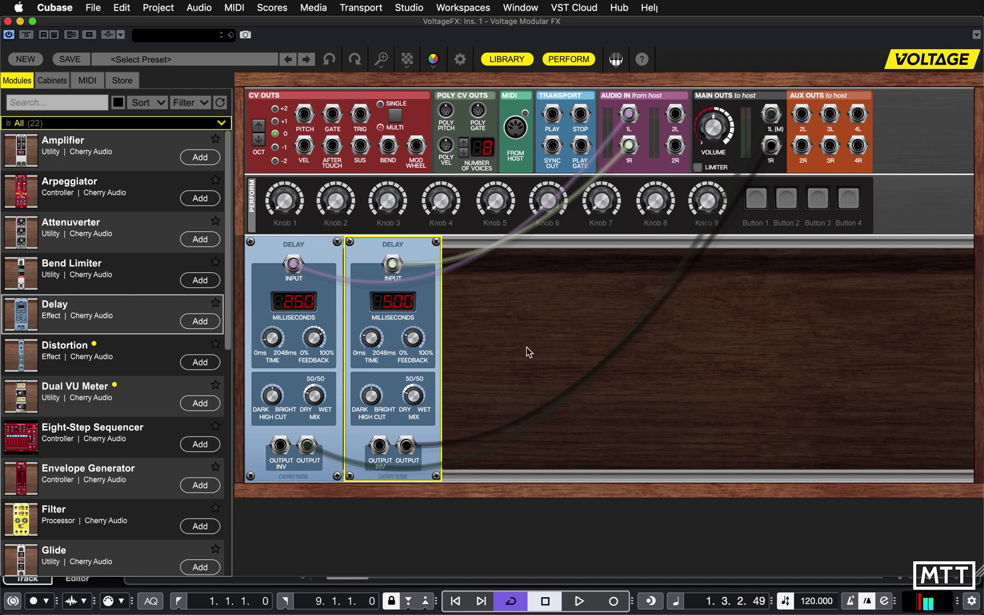
left_click_drag(412, 329, 418, 303)
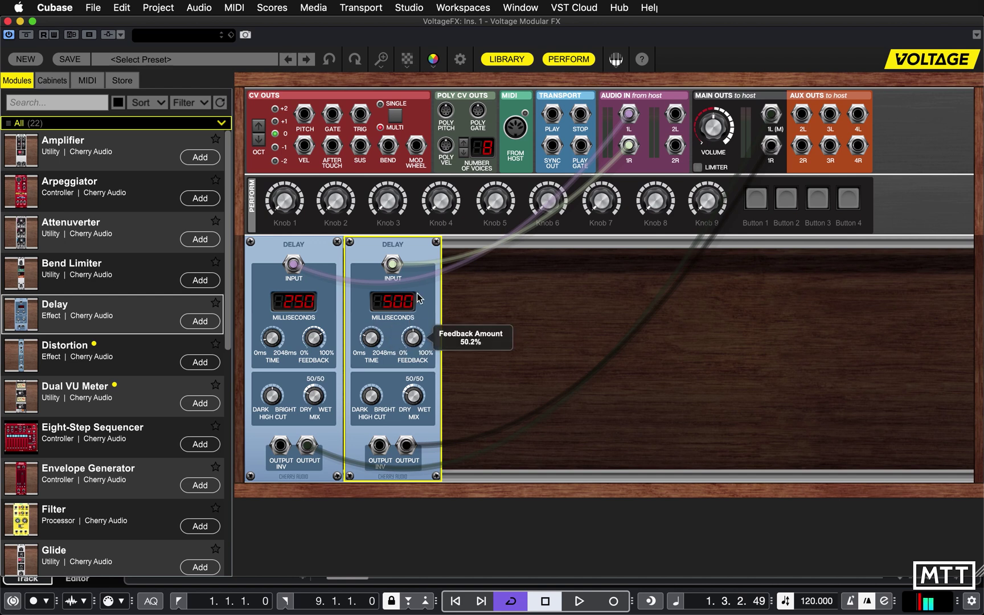
left_click(459, 603)
left_click(580, 607)
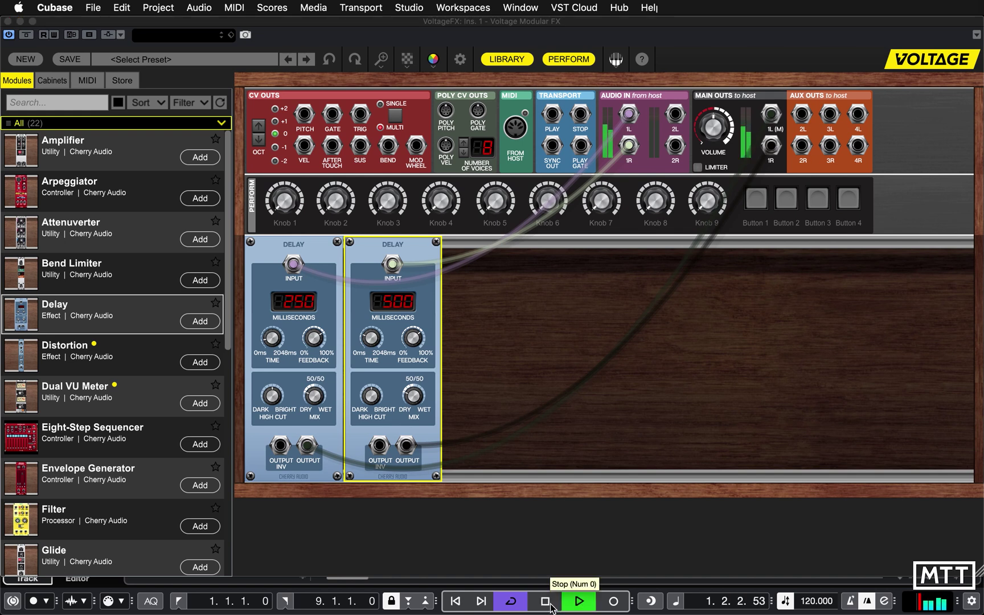
left_click(551, 607)
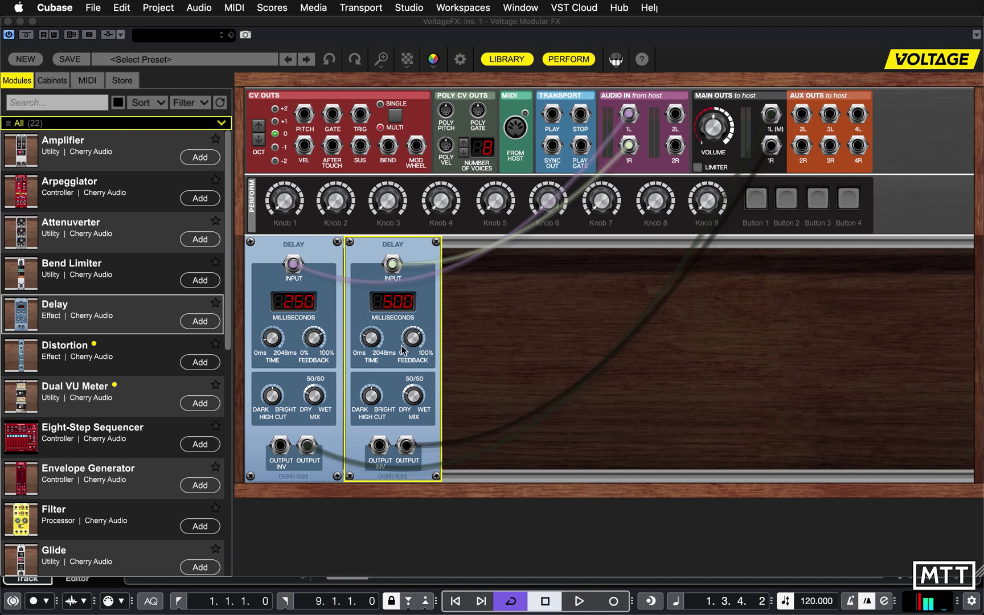
Assign both Delays' FEEDBACK to Perform Knob 1 'Feedback Amount' and turn it to about 21%.
right_click(313, 337)
mouse_move(382, 293)
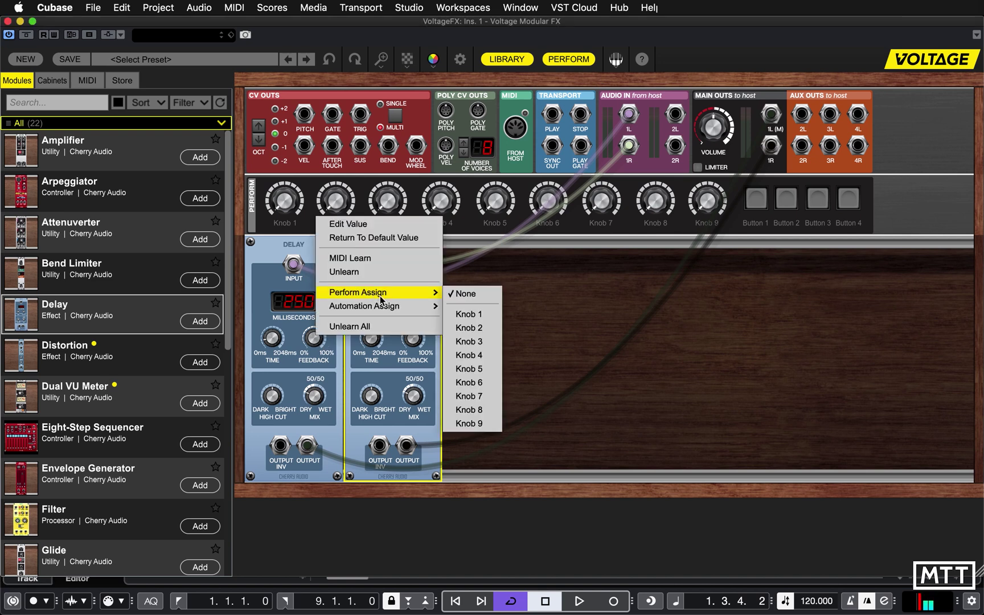
left_click(472, 313)
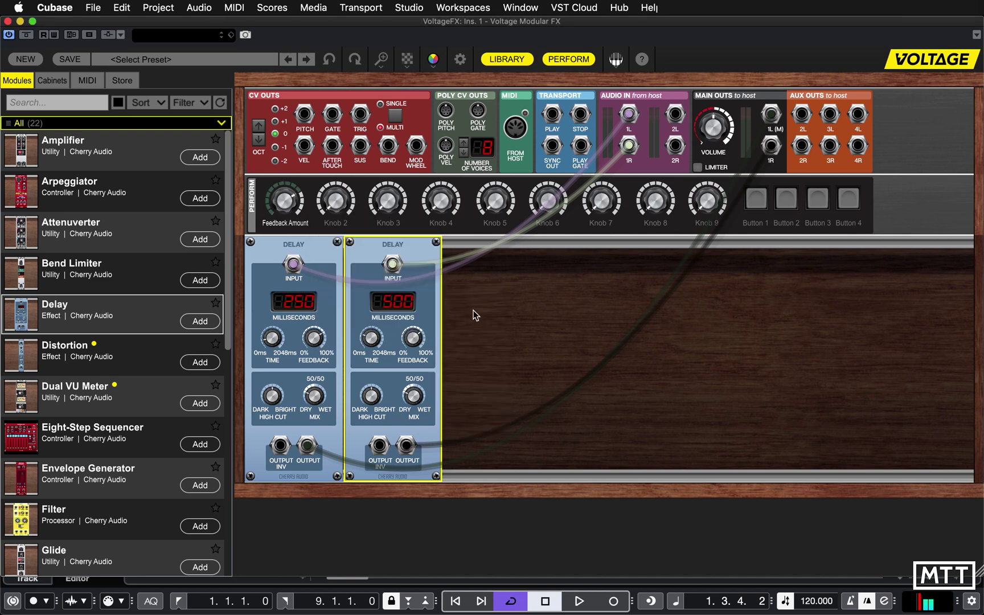
right_click(415, 340)
mouse_move(487, 310)
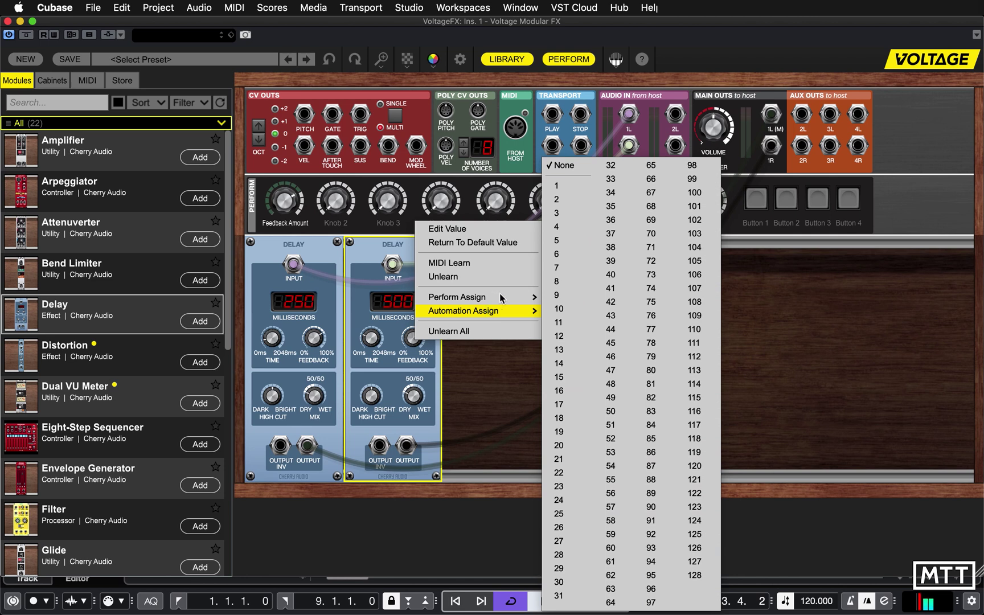
left_click(571, 319)
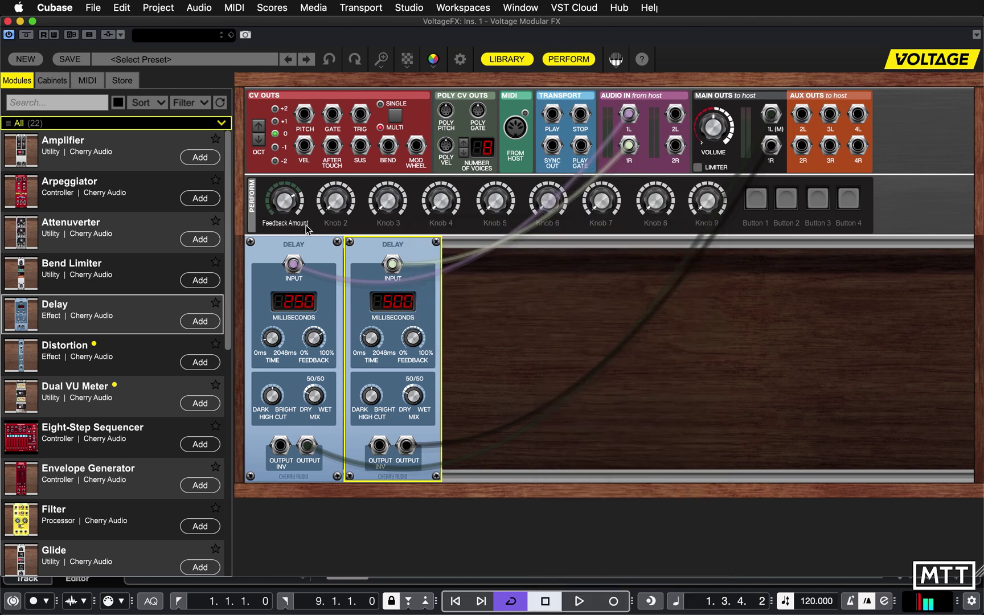
left_click_drag(287, 206, 275, 245)
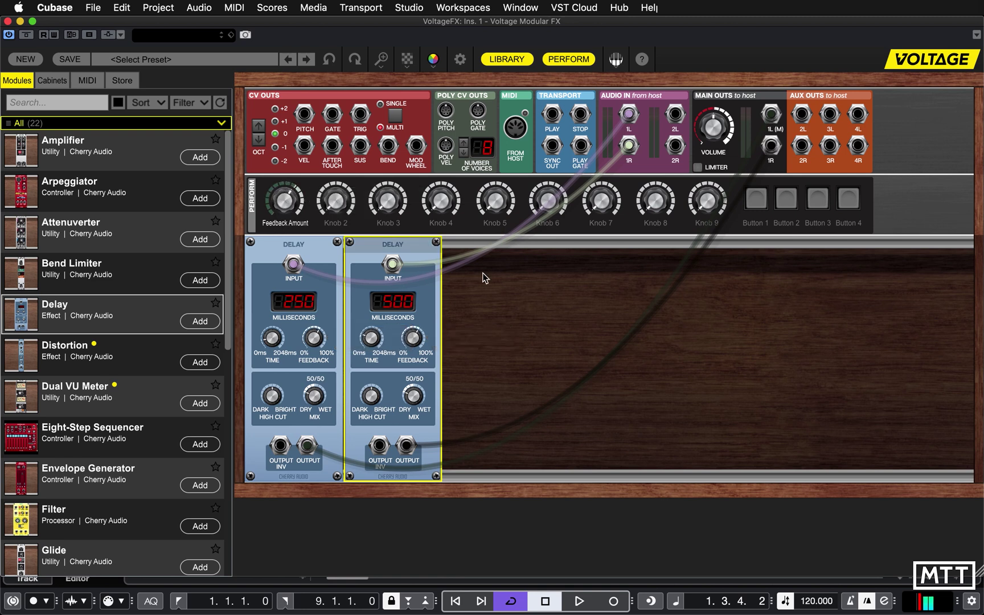
left_click(530, 328)
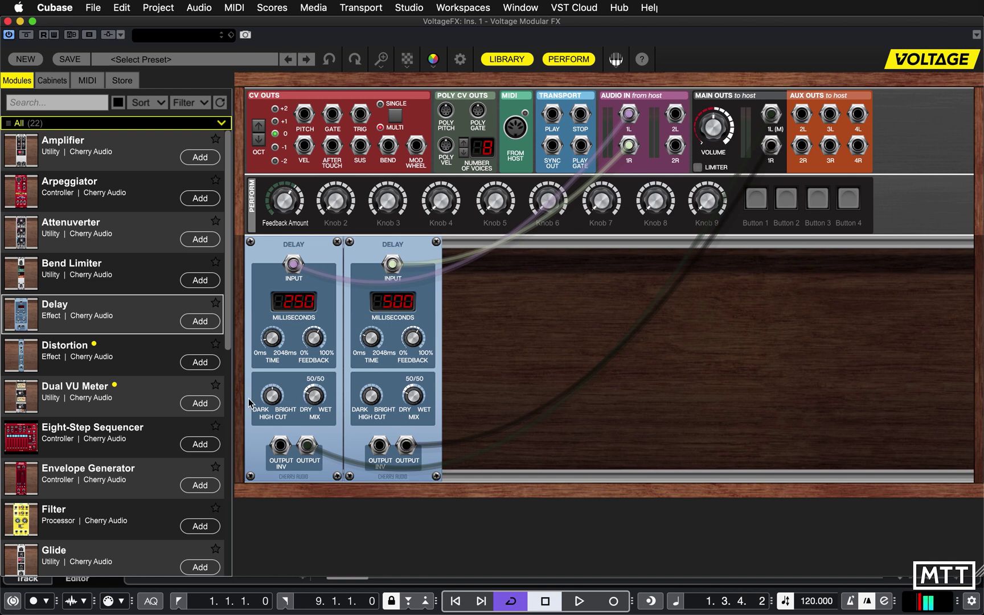
Add a Spring Reverb module to the rack beside the delays.
scroll(109, 378, "down", 8)
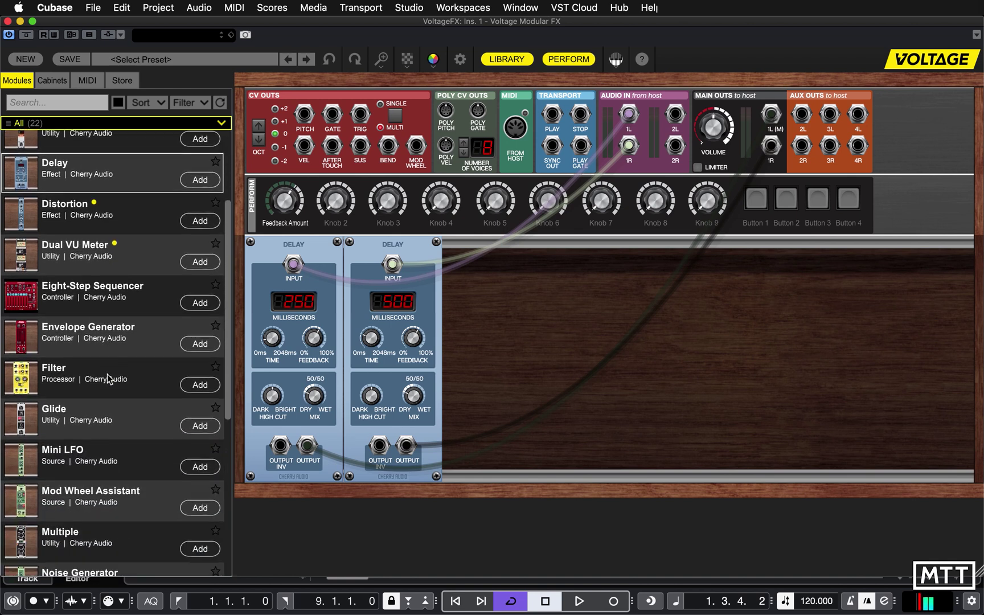
scroll(108, 379, "down", 4)
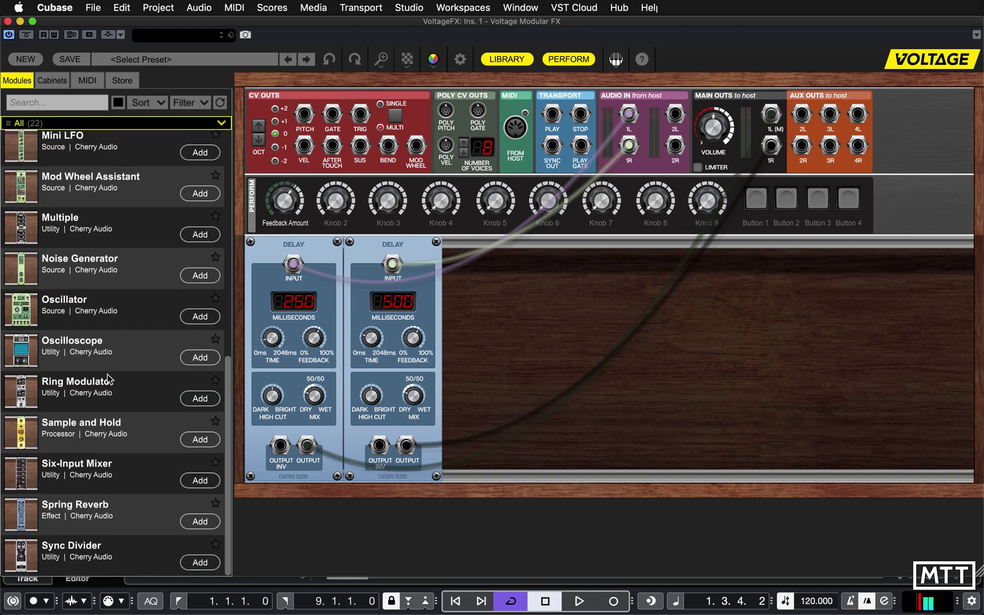
left_click_drag(25, 513, 494, 275)
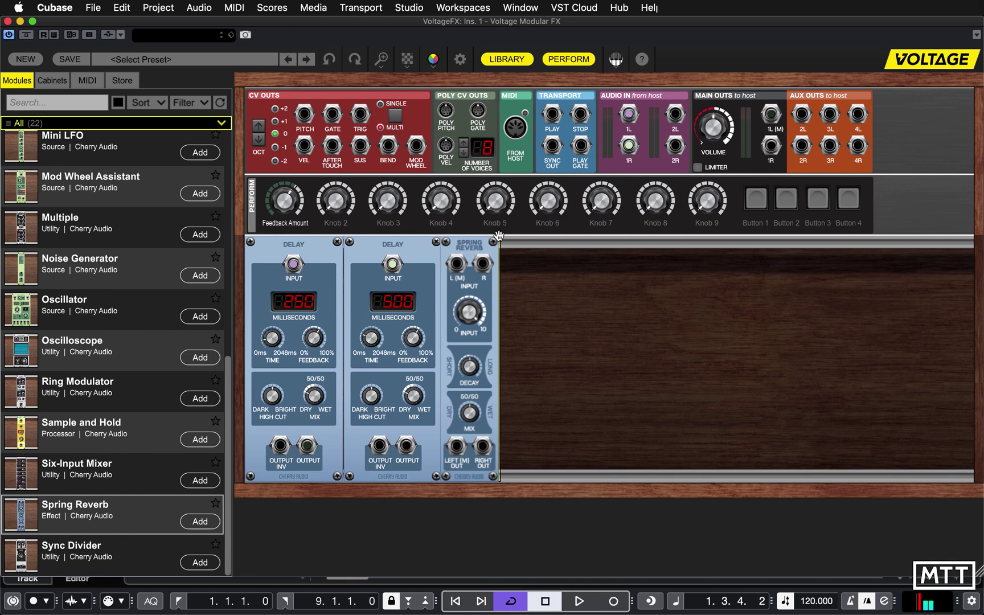
Route Delay 1 into the Spring Reverb, its outputs to Main Outs 1L/1R, then close the window.
left_click_drag(775, 127, 459, 263)
left_click_drag(406, 445, 486, 263)
left_click_drag(459, 445, 772, 115)
left_click_drag(485, 445, 771, 146)
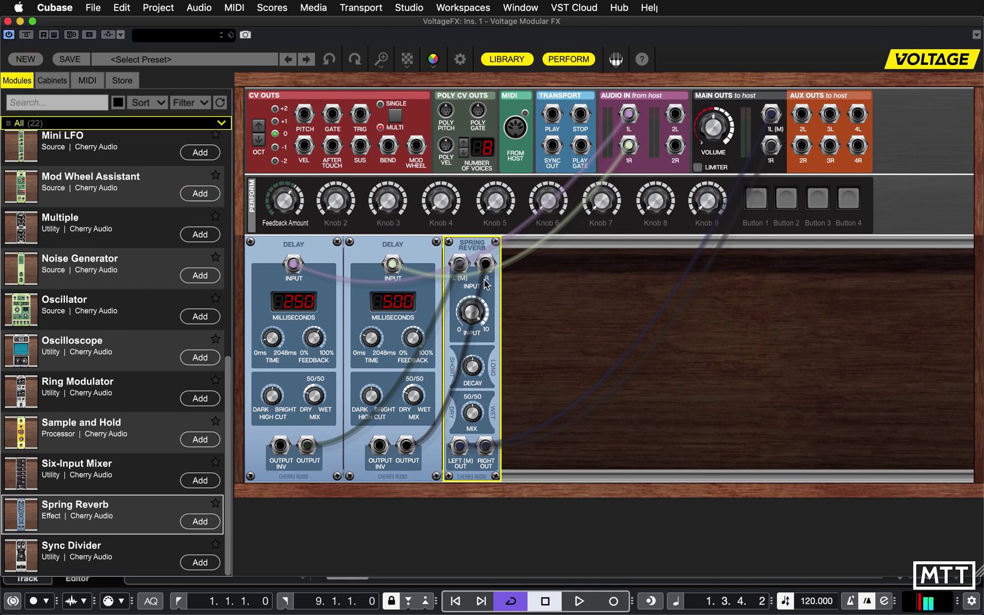
left_click(8, 21)
Enable the Piano's VoltageFX send and pull its Inspector volume fader down to -oo.
left_click(272, 166)
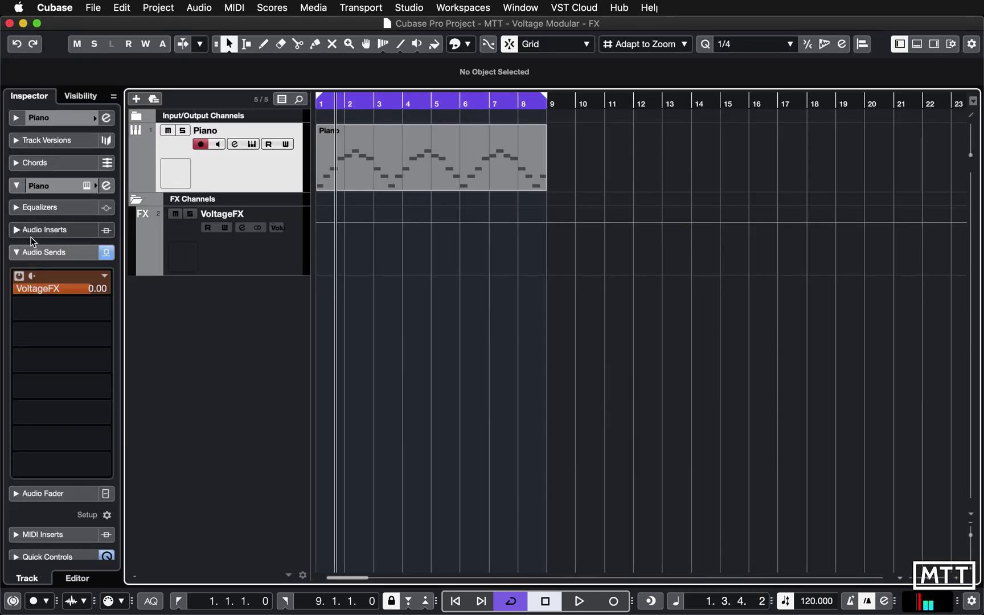
left_click(32, 277)
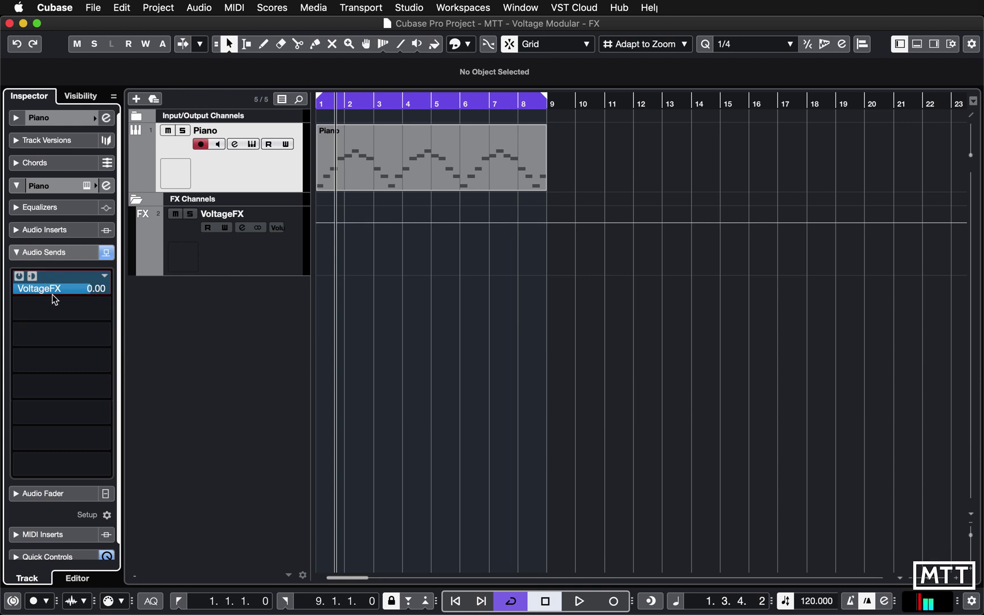
left_click(16, 117)
left_click(98, 182)
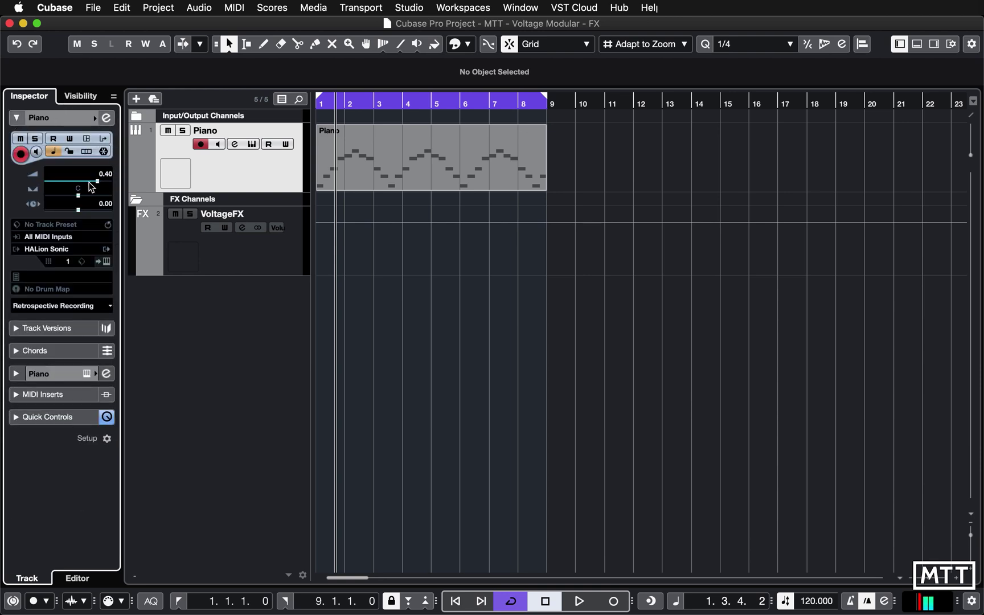
left_click_drag(98, 181, 29, 181)
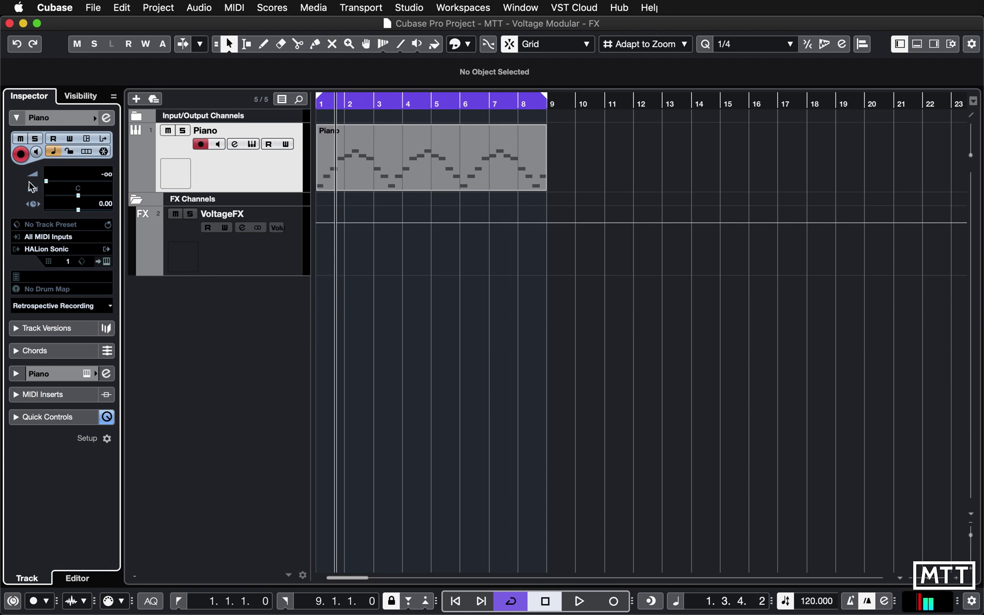
Audition playback from the start on VoltageFX, then reopen the Voltage Modular FX editor.
left_click(249, 259)
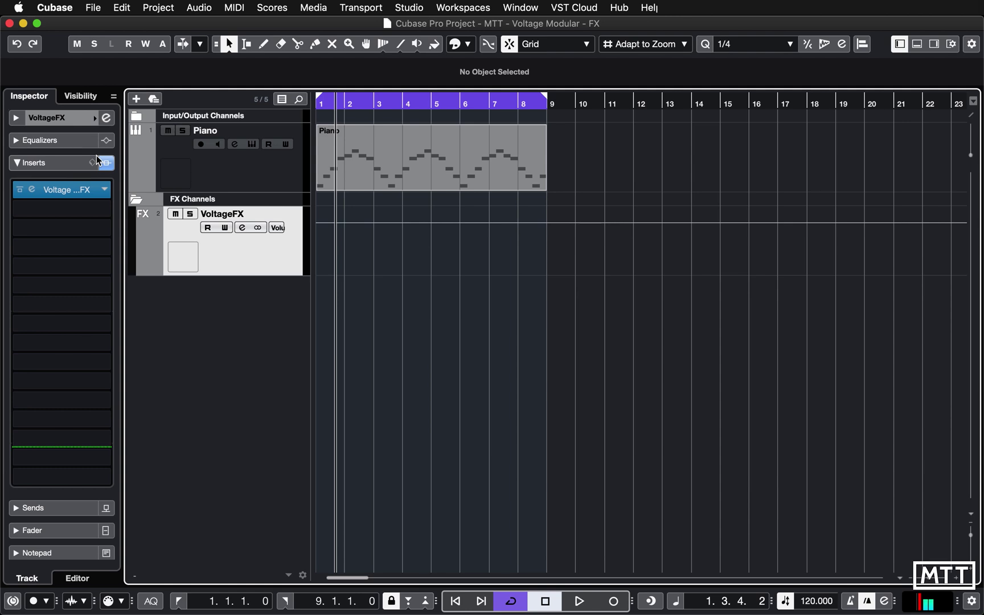
key("Home")
key("space")
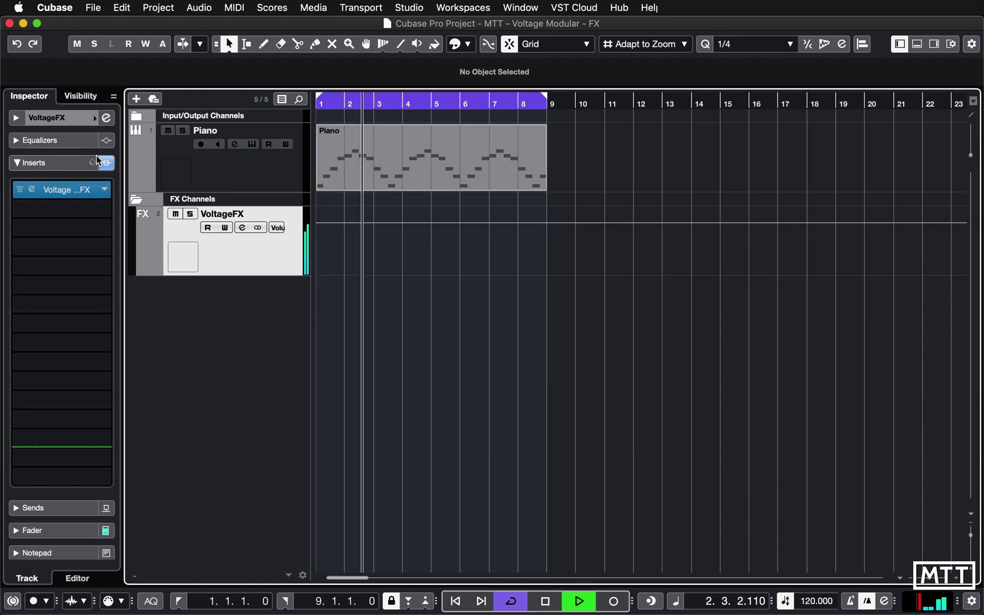
key("space")
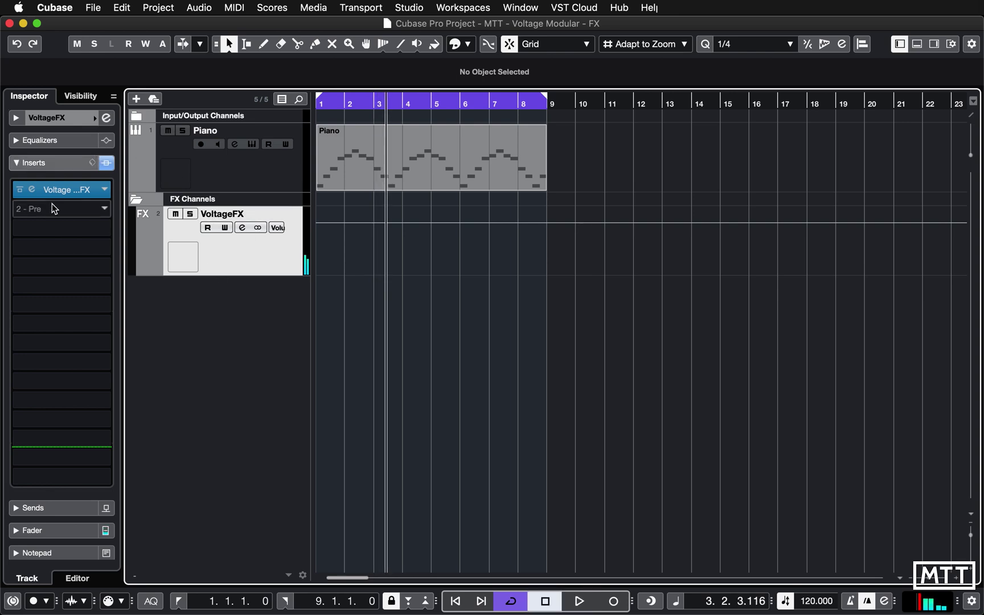
double_click(33, 190)
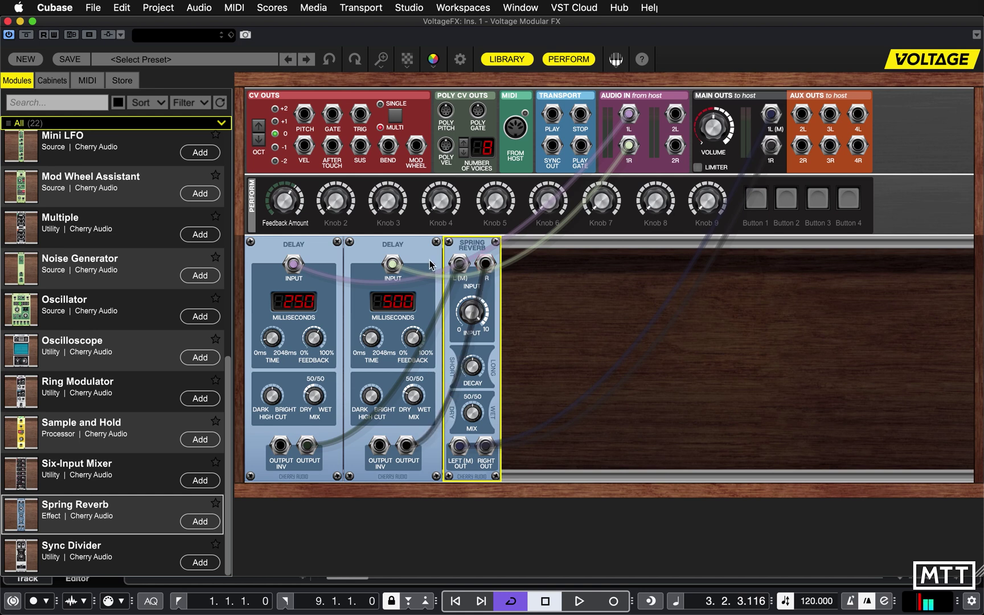
Cable the second Delay's OUTPUT into the Spring Reverb's R input.
left_click_drag(406, 445, 476, 273)
Add a Filter fed by the reverb's LEFT OUT, with its low-pass output to main out 1L.
scroll(85, 313, "up", 4)
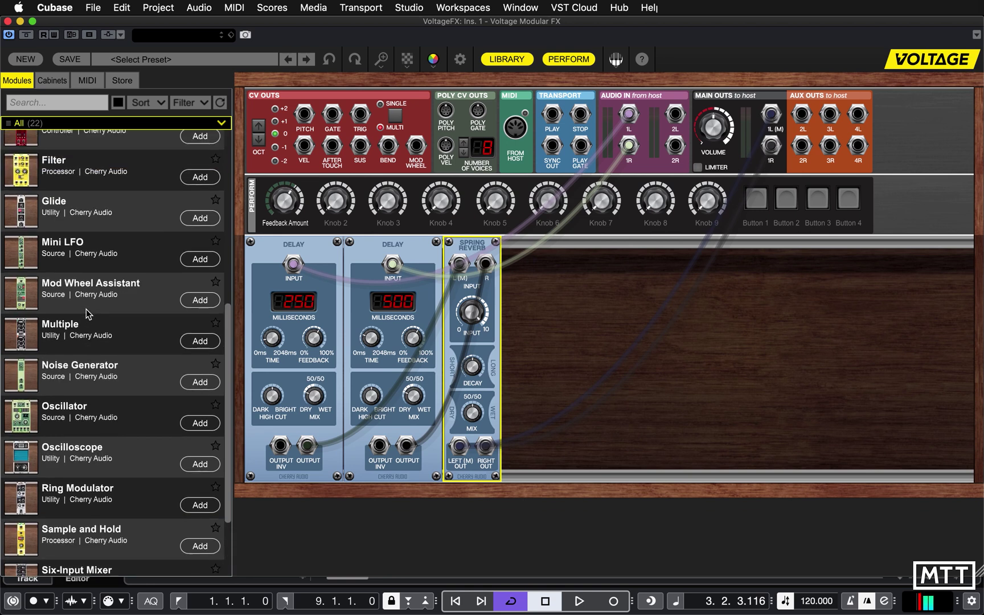
left_click_drag(24, 198, 621, 240)
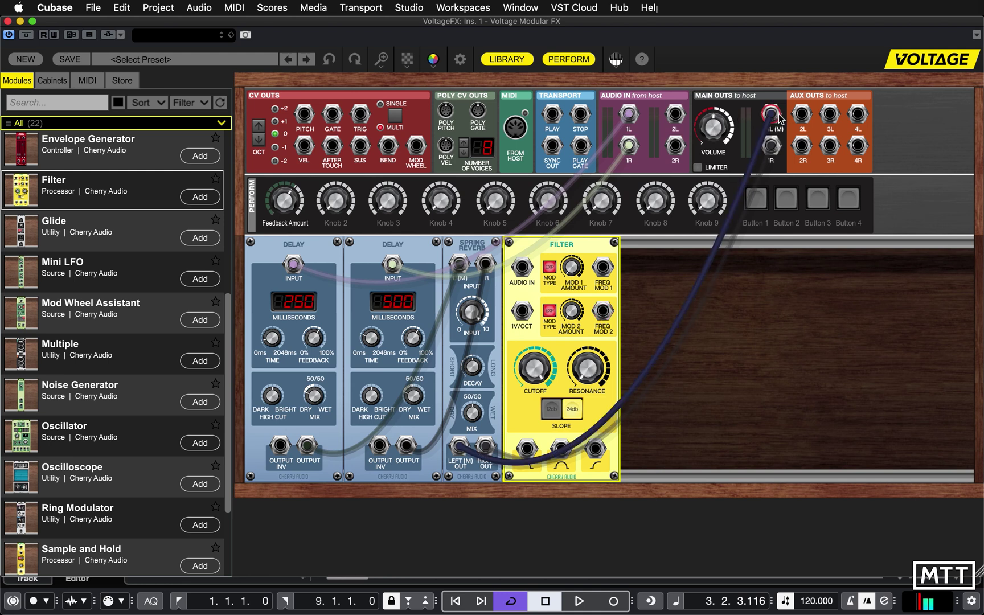
left_click_drag(770, 119, 522, 267)
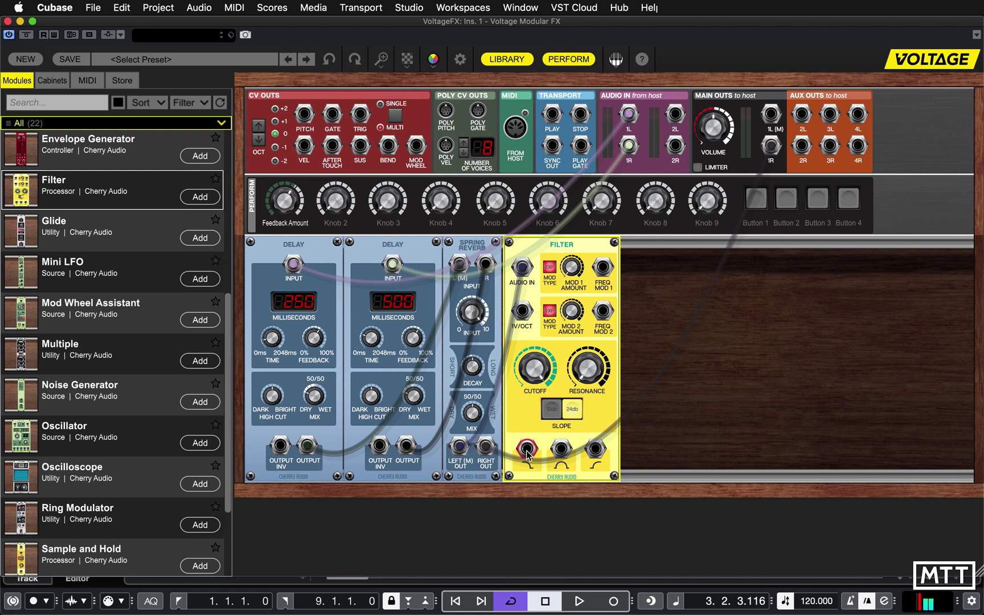
left_click_drag(526, 450, 770, 117)
Add a second Filter fed by the reverb's RIGHT OUT, with its output to main out 1R.
left_click(200, 197)
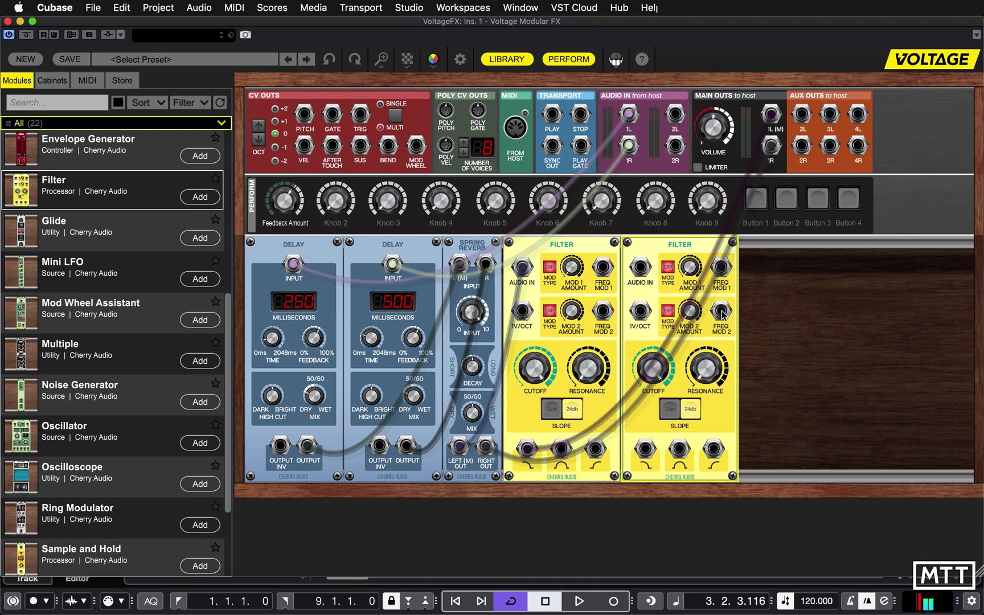
left_click_drag(772, 146, 640, 266)
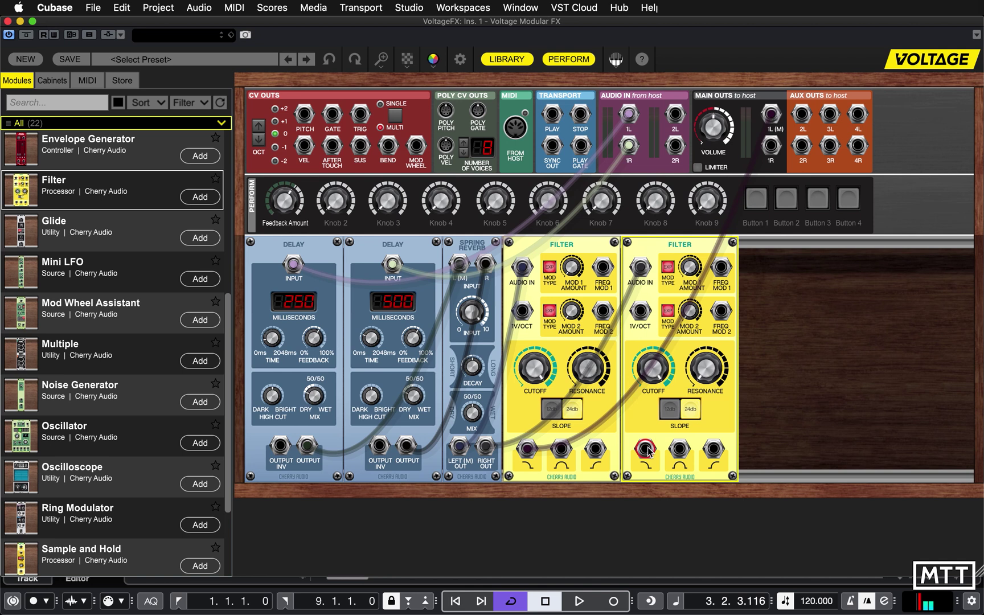
left_click_drag(649, 451, 771, 146)
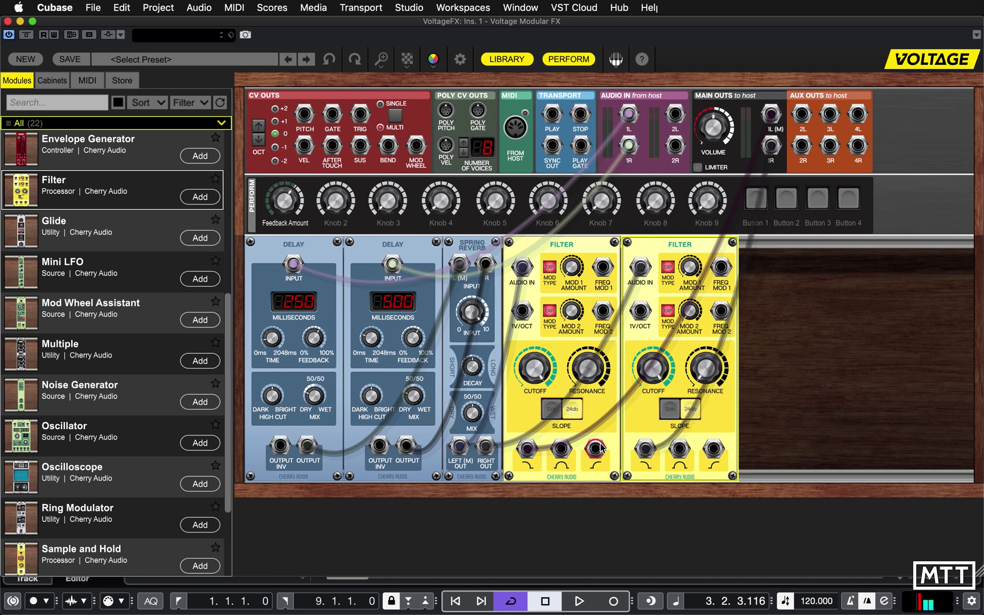
Assign both Filters' CUTOFF knobs to Perform knob 2, Cutoff Frequency.
right_click(543, 375)
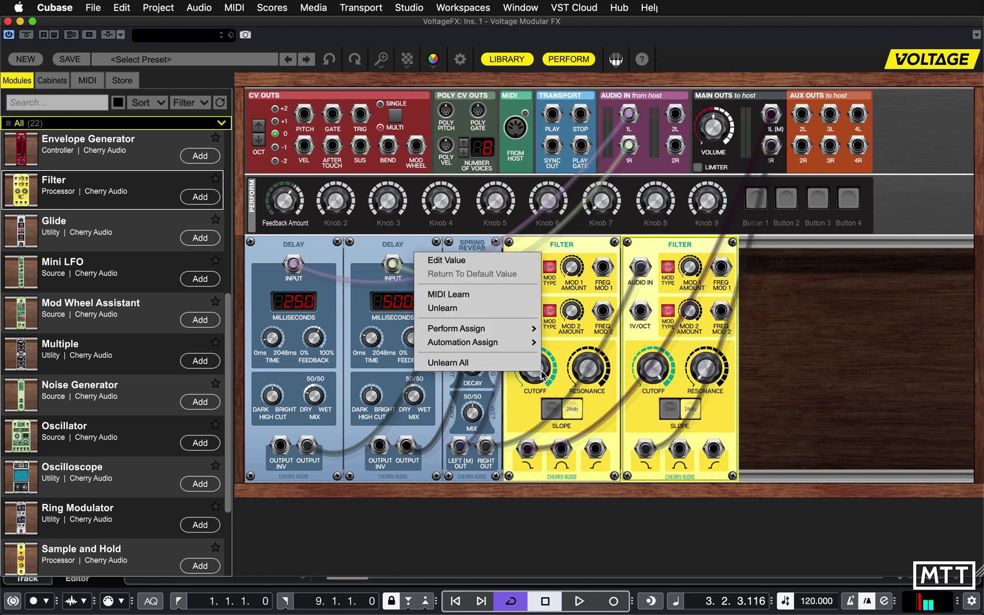
mouse_move(525, 330)
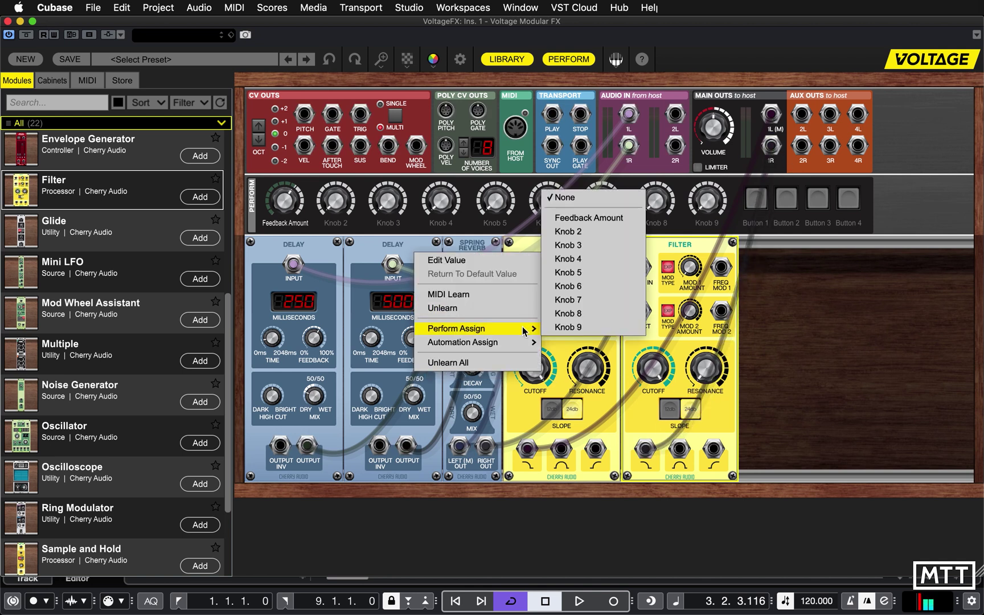
left_click(599, 238)
right_click(663, 381)
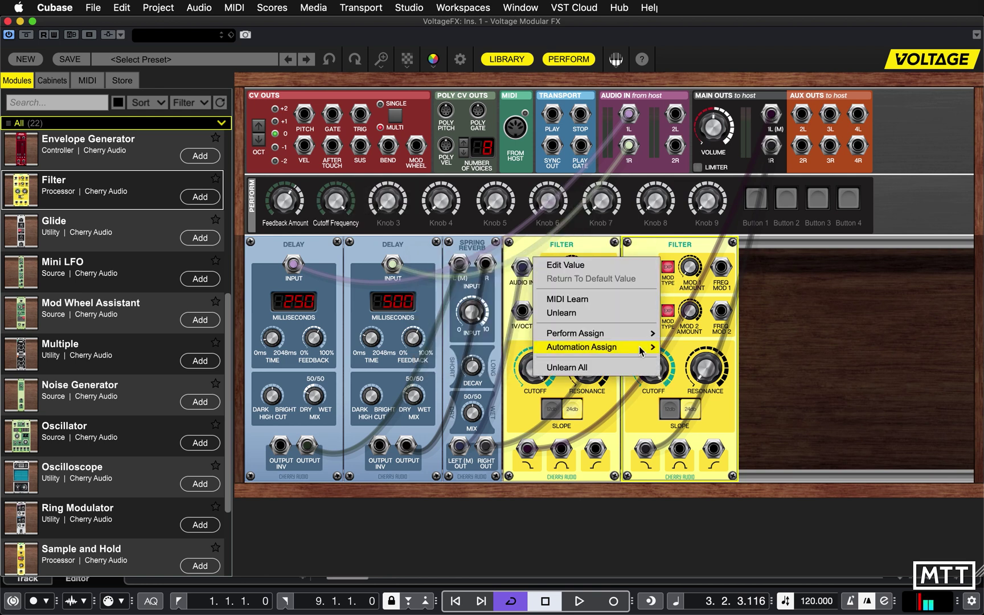
mouse_move(637, 332)
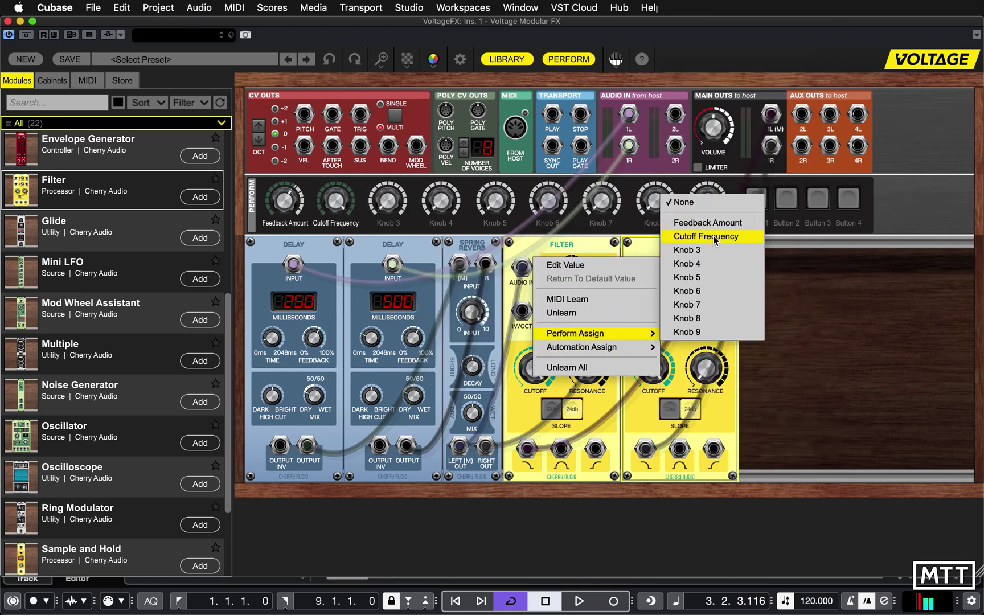
left_click(716, 241)
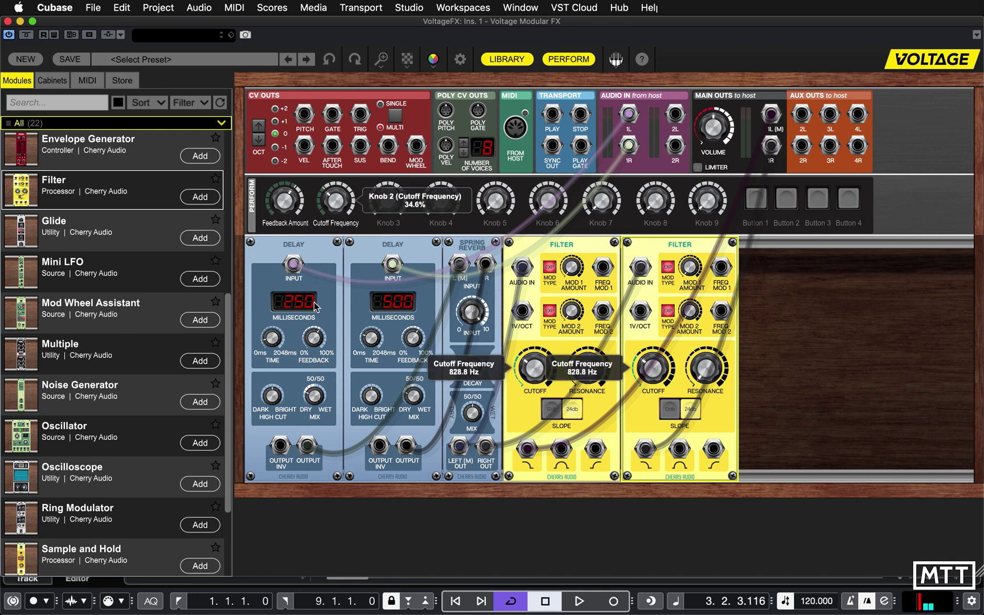
Check the Cutoff Frequency knob's options and start playback to hear the cutoff.
right_click(334, 198)
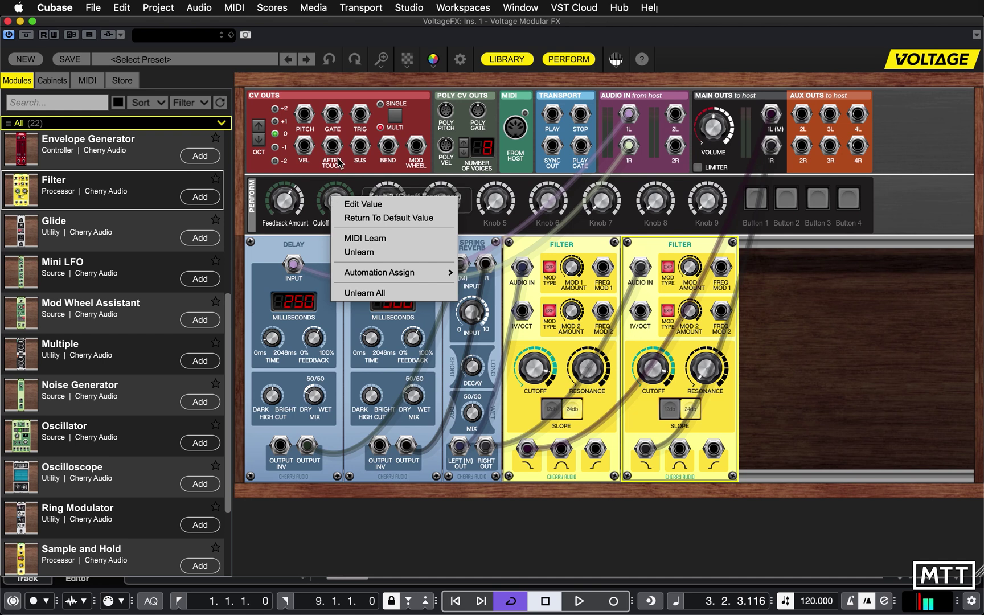
left_click(327, 183)
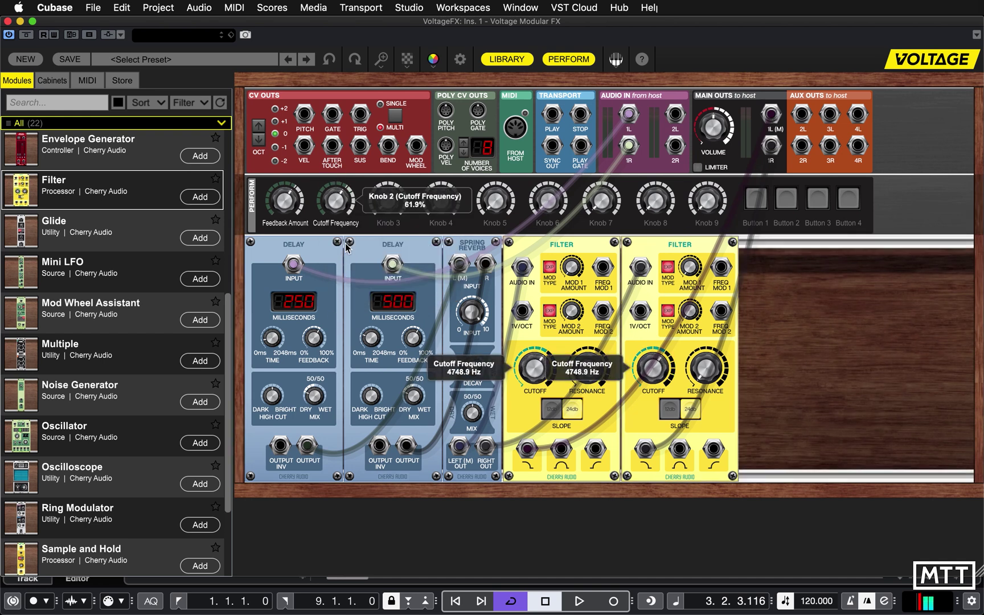
key("space")
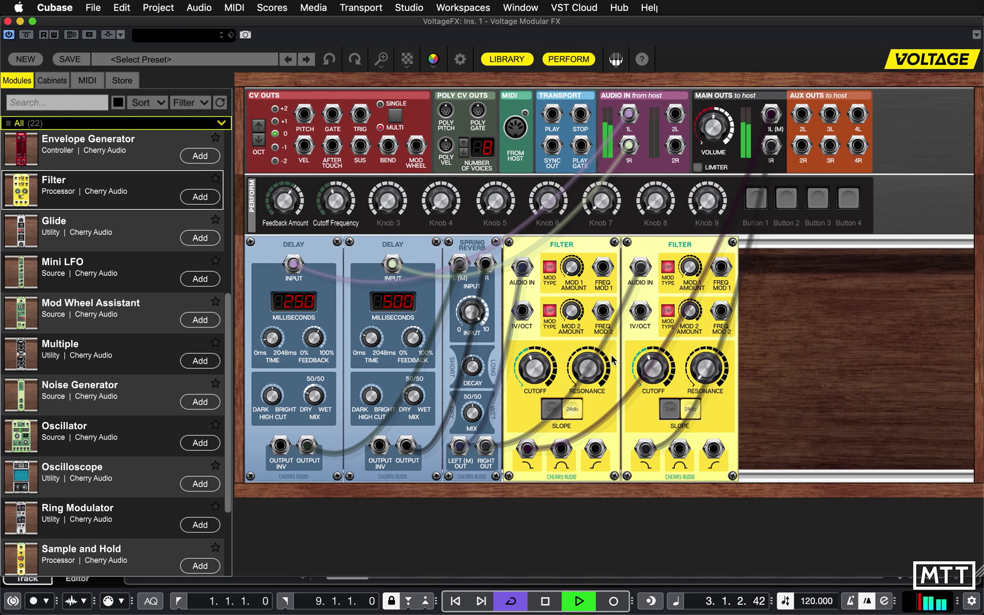
Stop playback and assign both Filters' RESONANCE knobs to Perform knob 3, Resonance.
key("space")
right_click(583, 376)
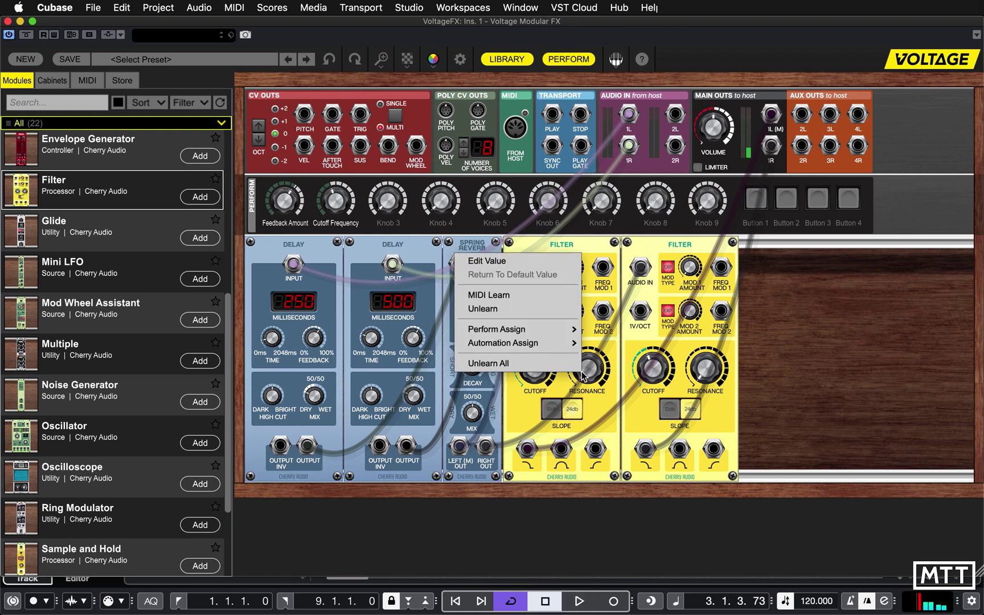
mouse_move(571, 331)
left_click(631, 246)
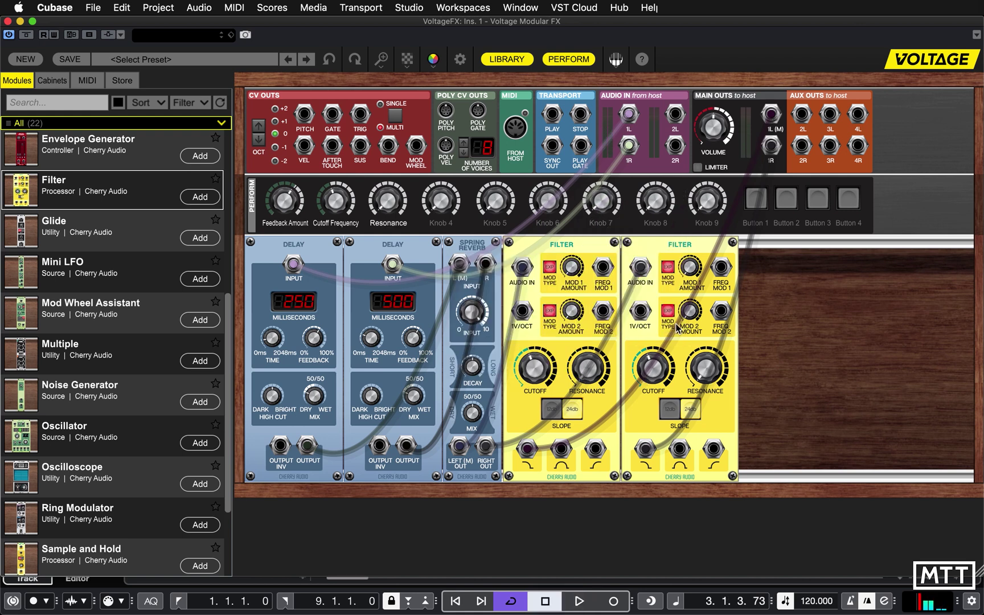
right_click(700, 370)
mouse_move(676, 328)
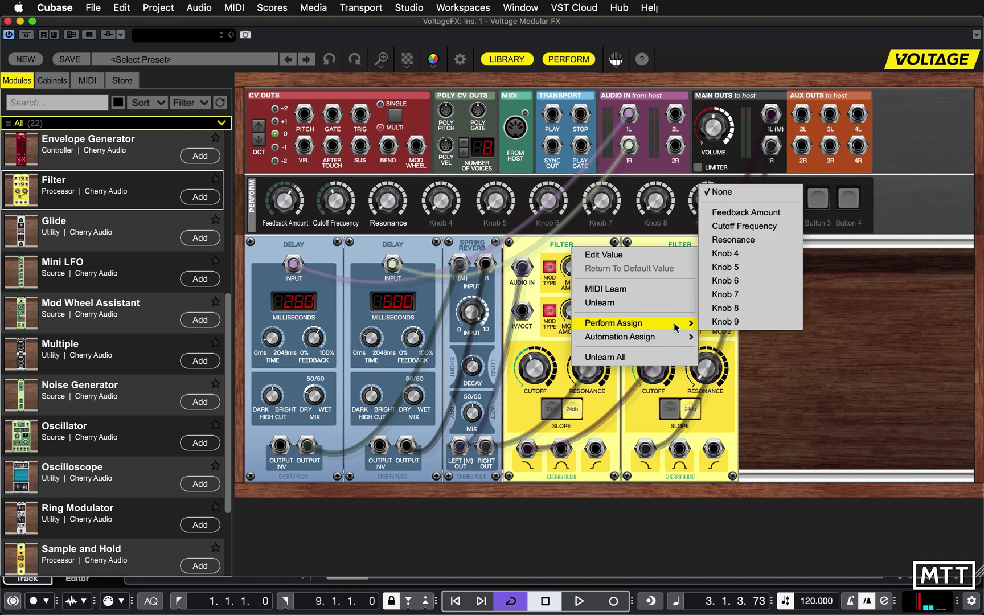
left_click(735, 245)
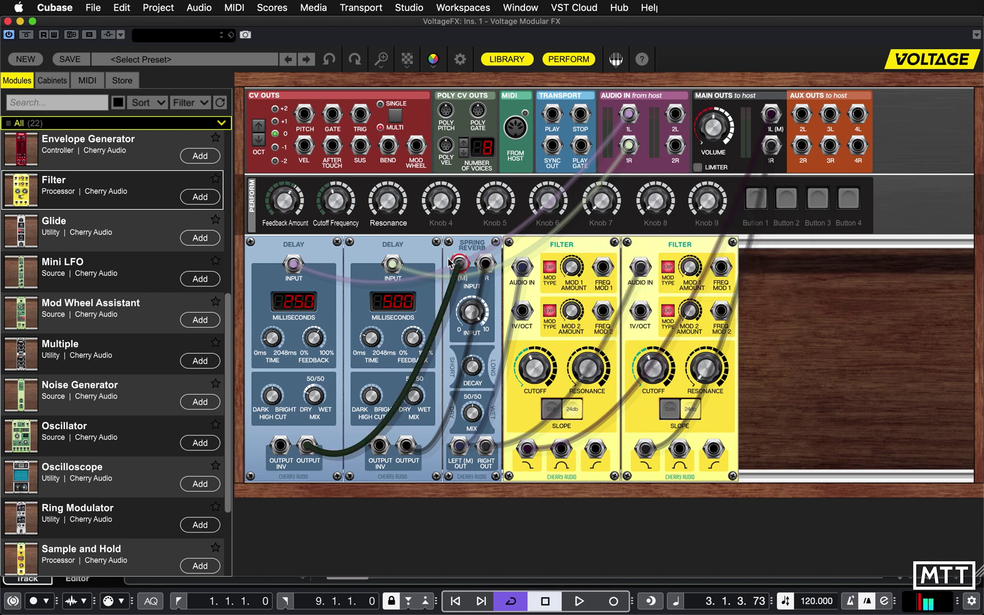
Play the project to test the Perform knobs, then stop.
mouse_move(388, 189)
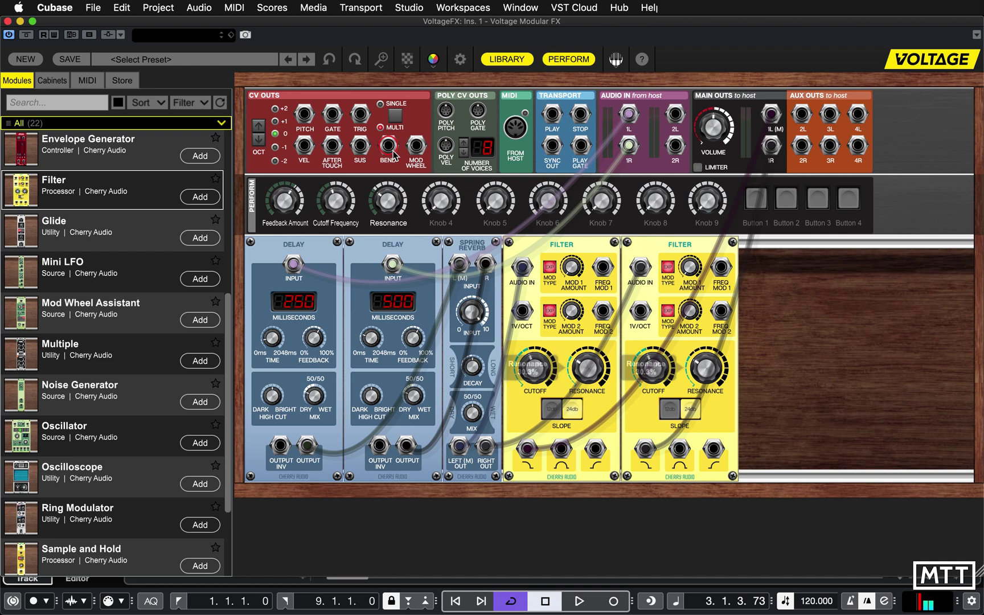
key("space")
mouse_move(335, 195)
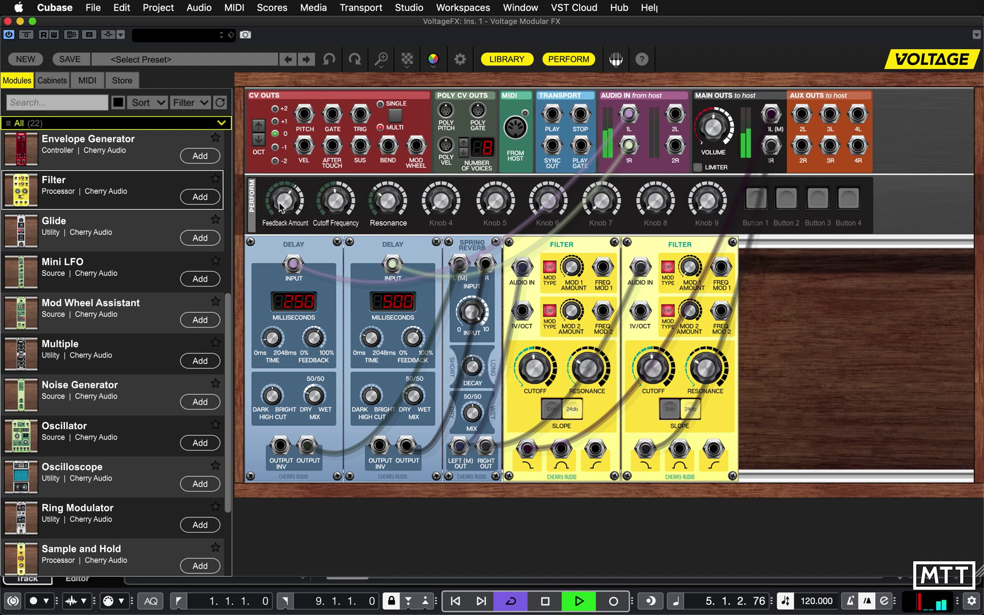
mouse_move(281, 183)
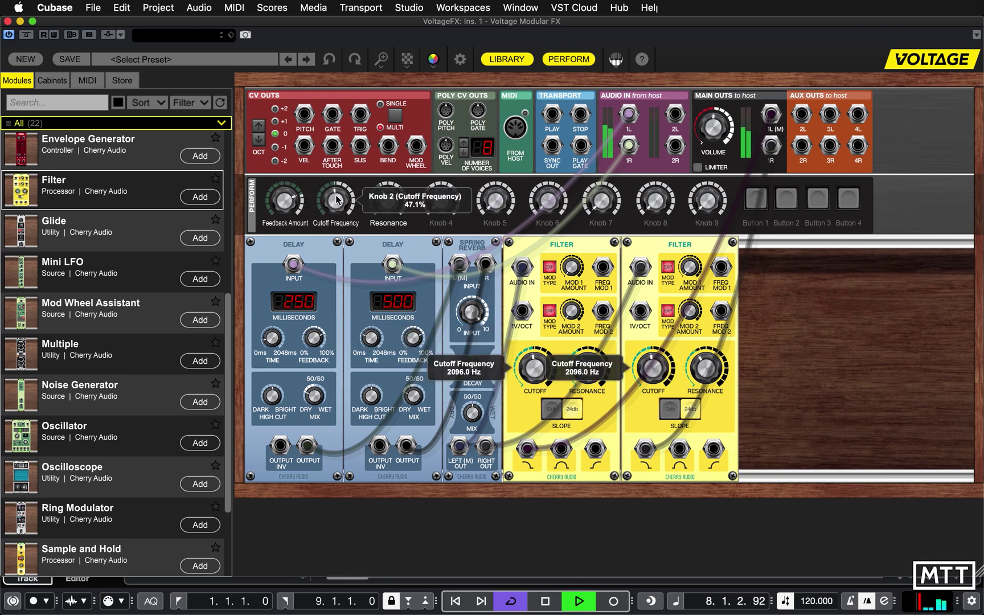
key("space")
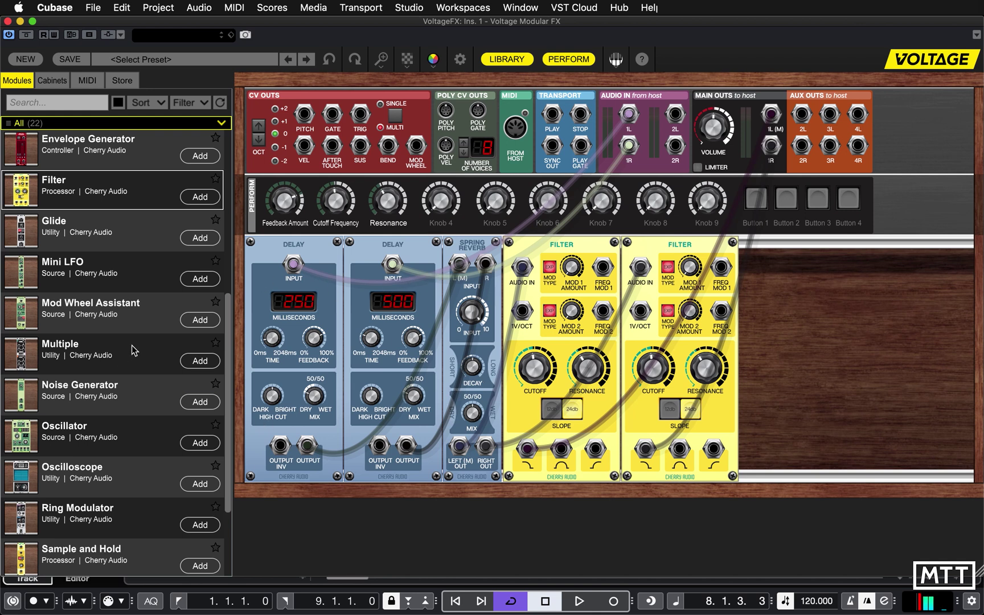
Place a Sync Divider at the rack's left, clock it from Transport SYNC OUT, and set Half Notes.
left_click_drag(230, 377, 224, 437)
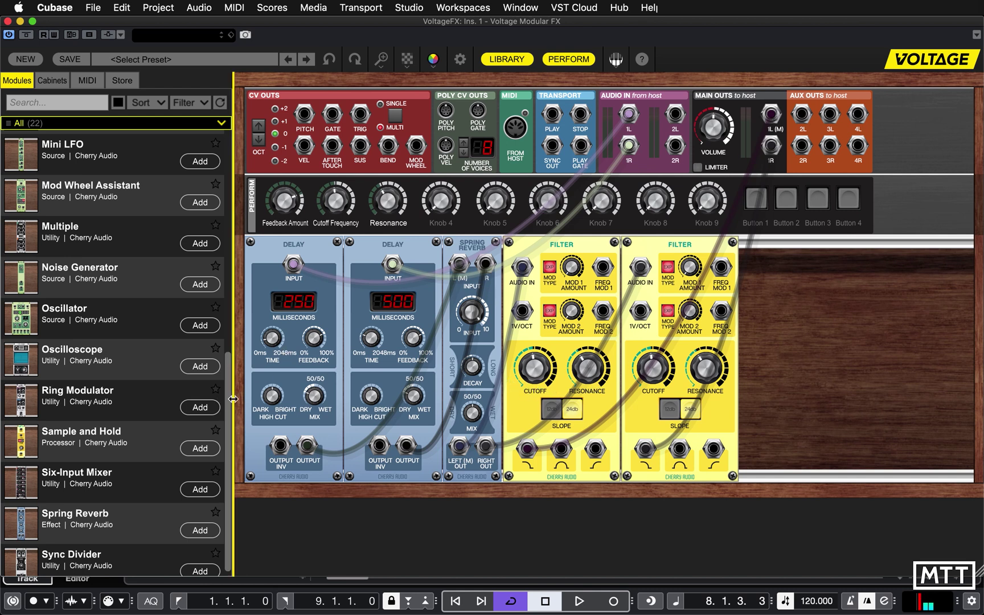
left_click_drag(227, 409, 230, 256)
scroll(229, 256, "up", 5)
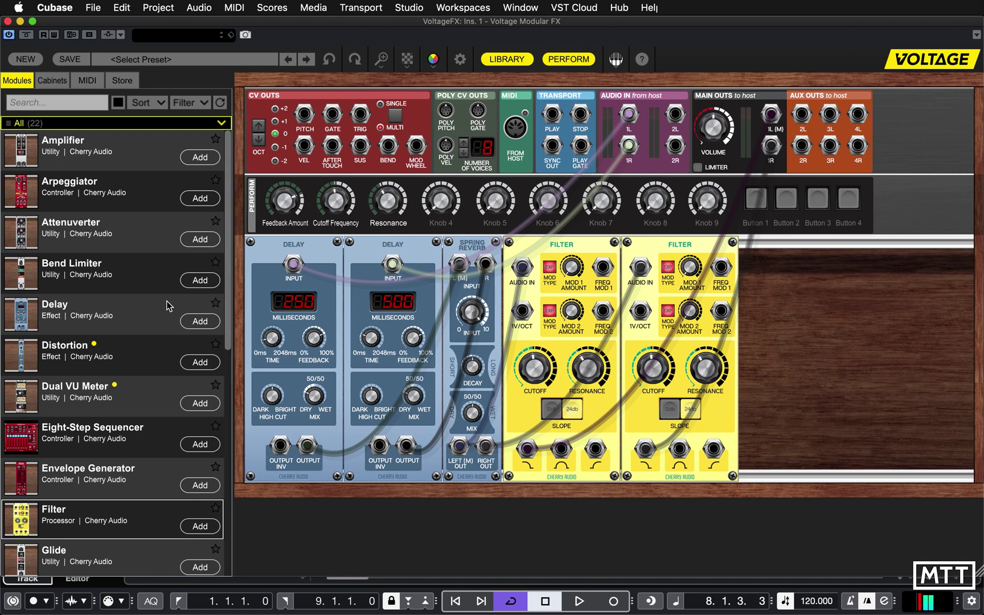
left_click_drag(230, 314, 228, 572)
left_click_drag(21, 557, 283, 249)
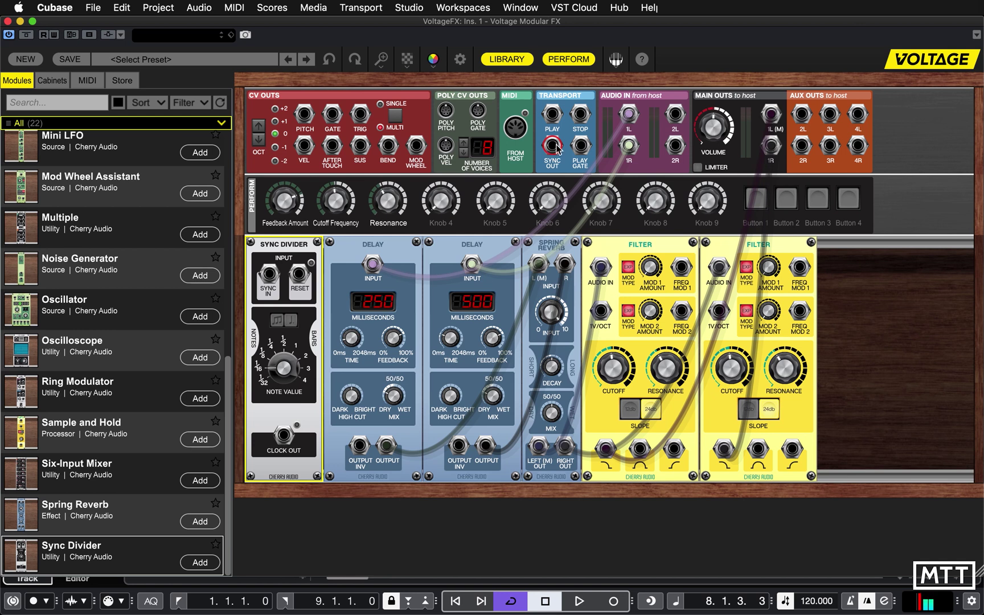
left_click_drag(552, 146, 270, 277)
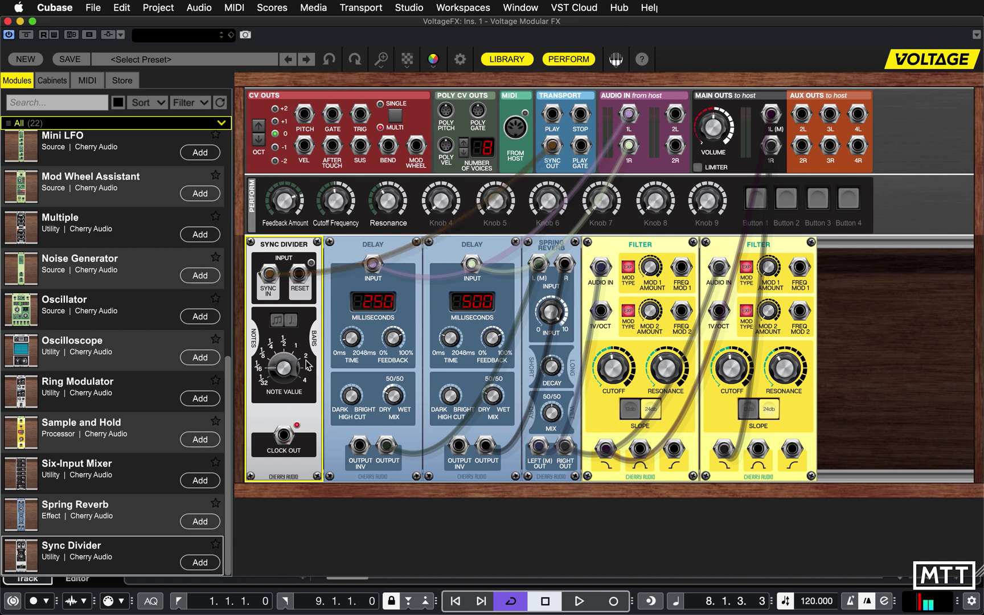
left_click_drag(276, 374, 293, 280)
left_click(805, 602)
type("240")
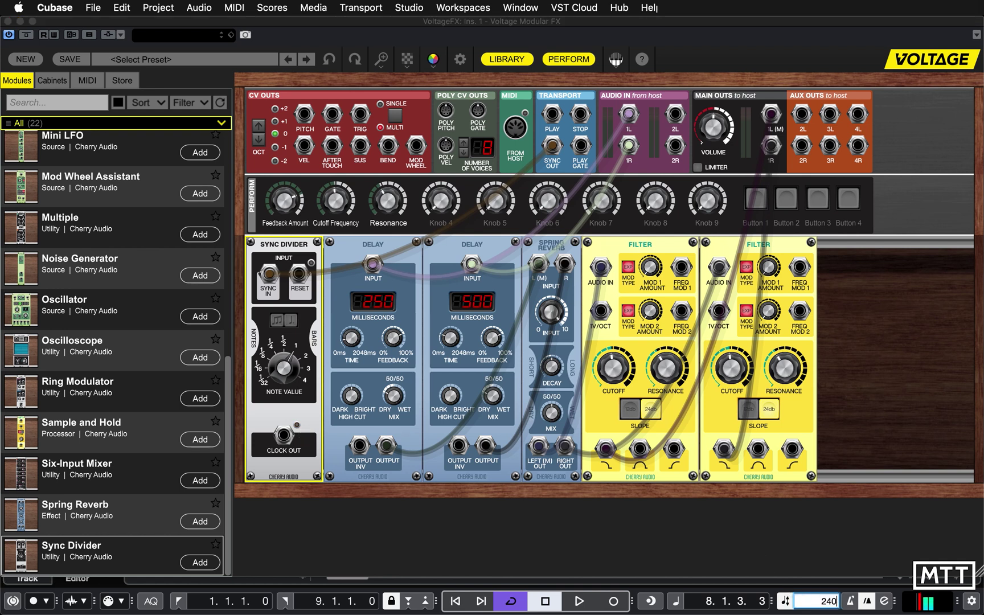
key("Return")
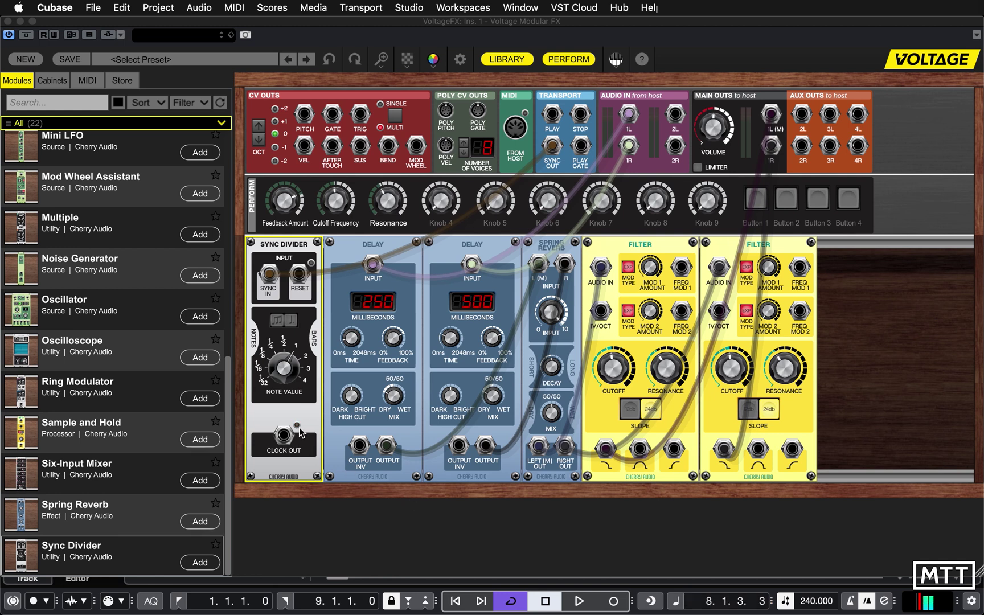
double_click(808, 601)
type("60")
key("Return")
double_click(808, 604)
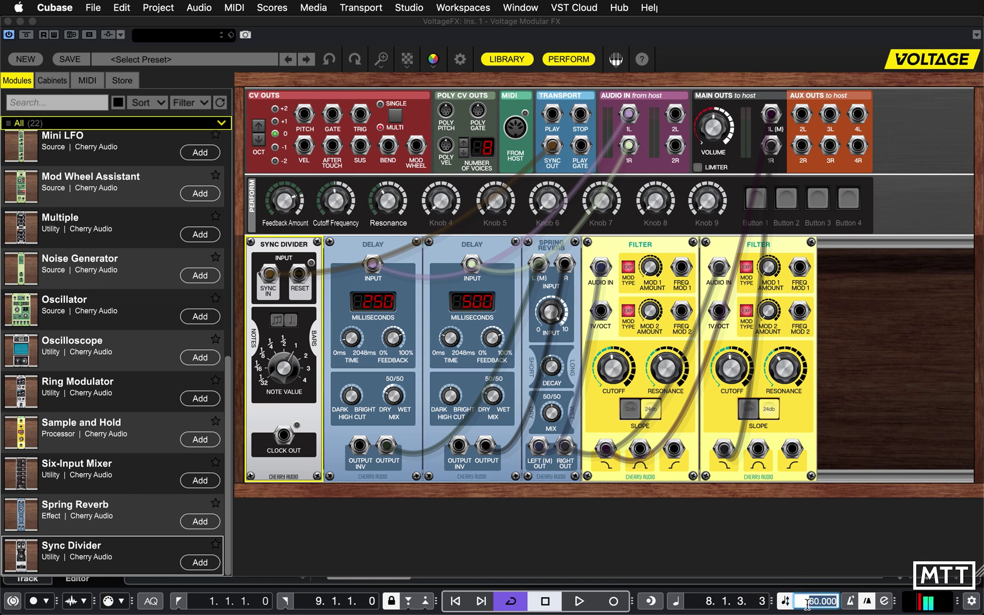
type("120")
key("Return")
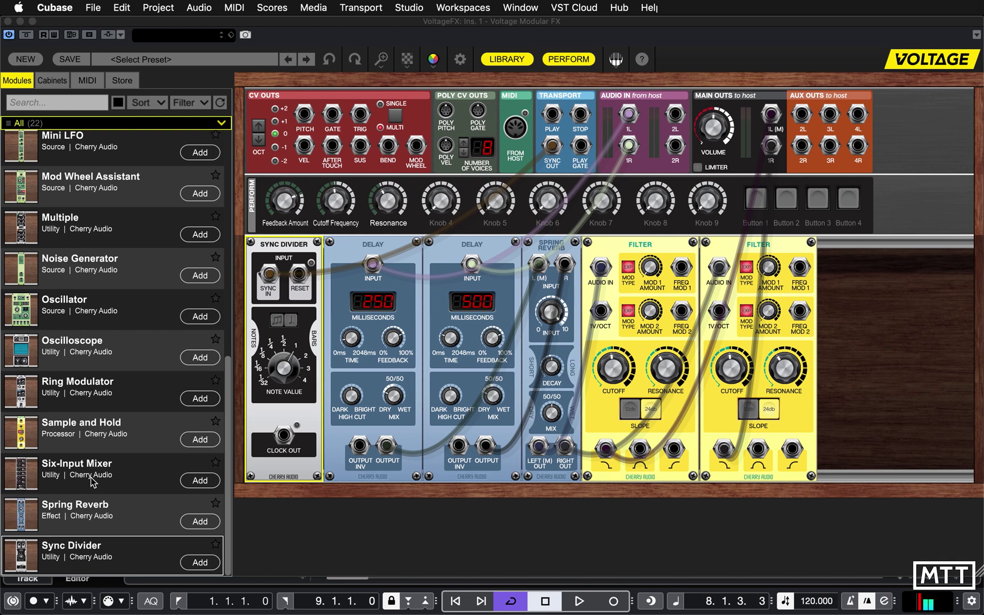
Place an Eight-Step Sequencer beside the Sync Divider and hide the LIBRARY panel.
scroll(96, 474, "up", 10)
scroll(51, 373, "down", 3)
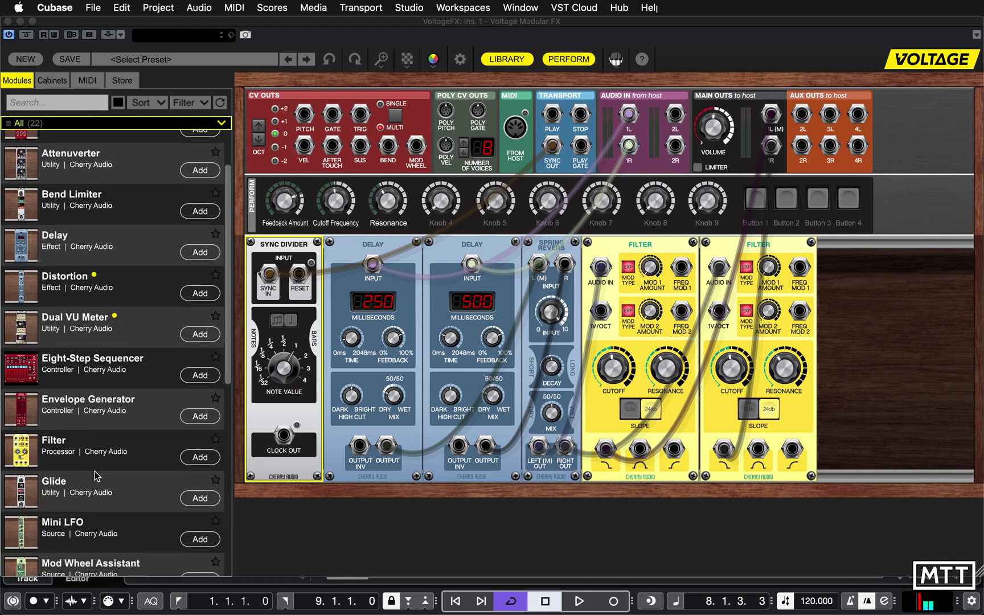
left_click_drag(23, 372, 359, 251)
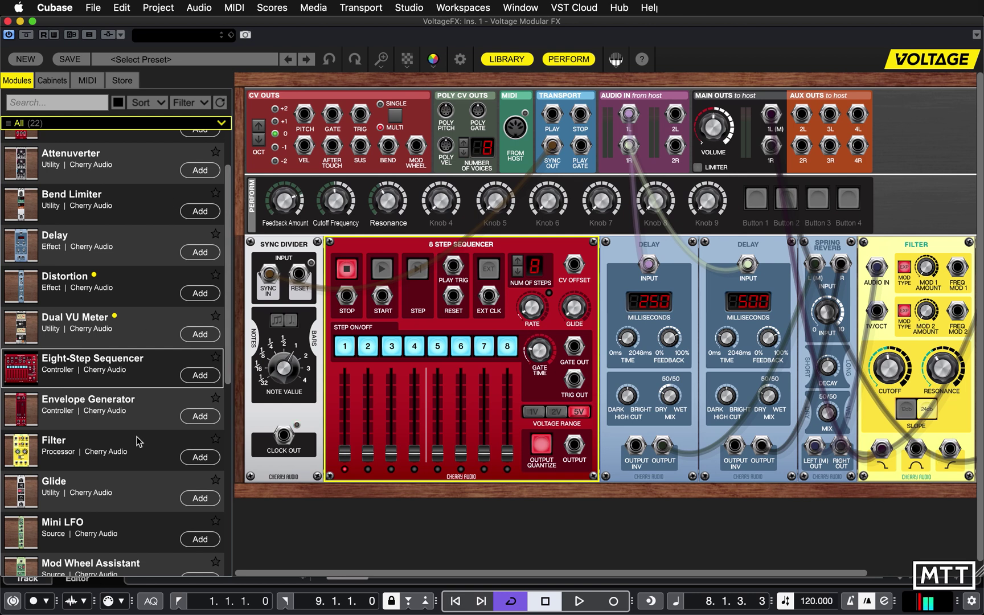
left_click(516, 63)
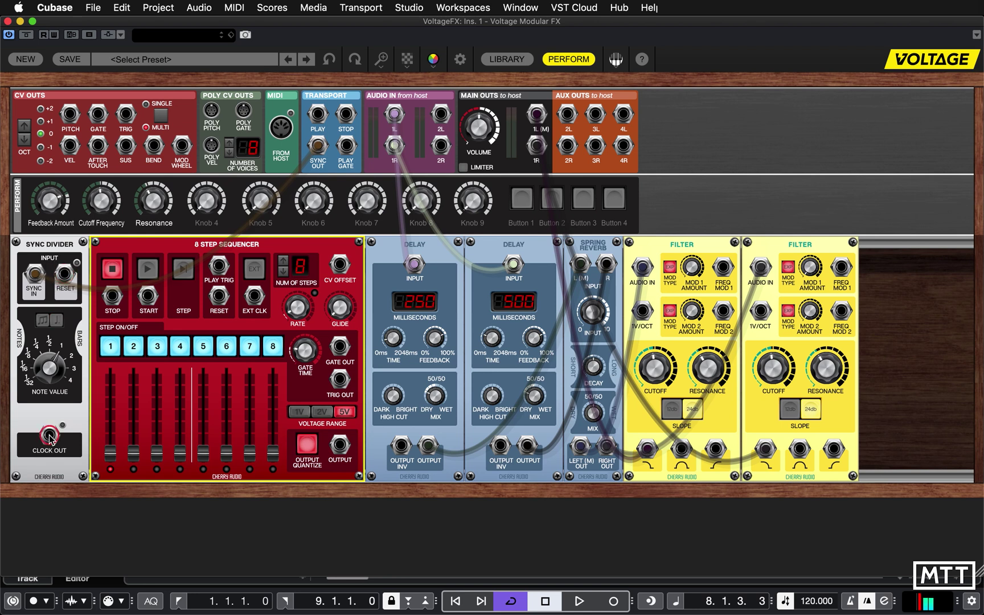
Clock the sequencer externally from the Sync Divider's output and start it running.
left_click_drag(49, 436, 253, 298)
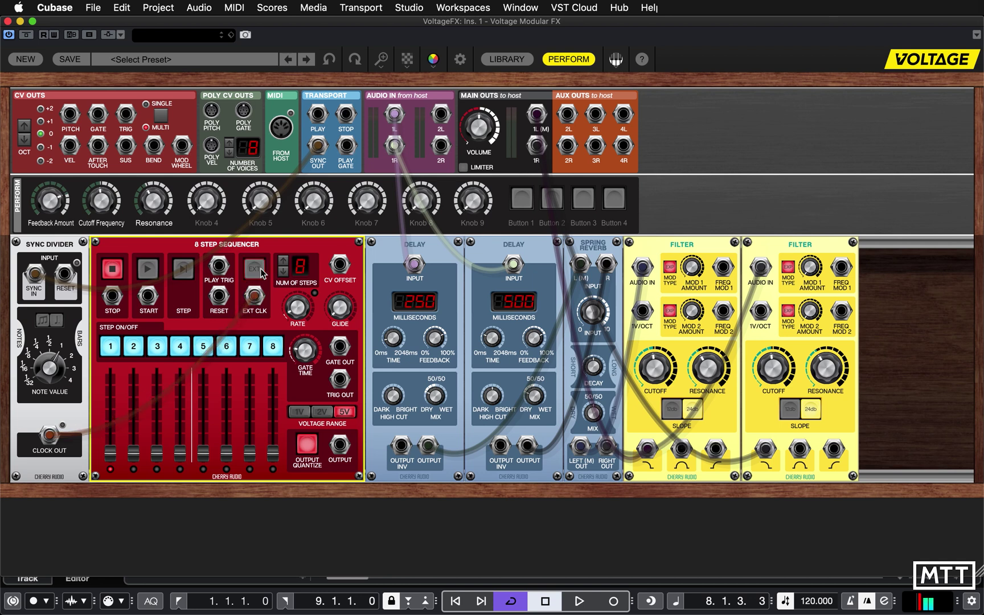
left_click(255, 269)
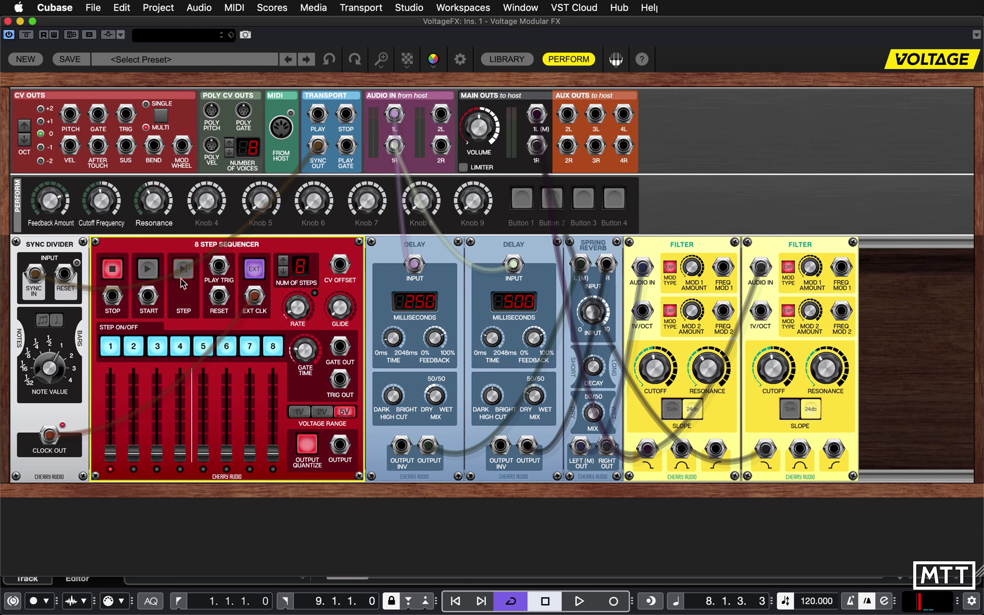
left_click(148, 273)
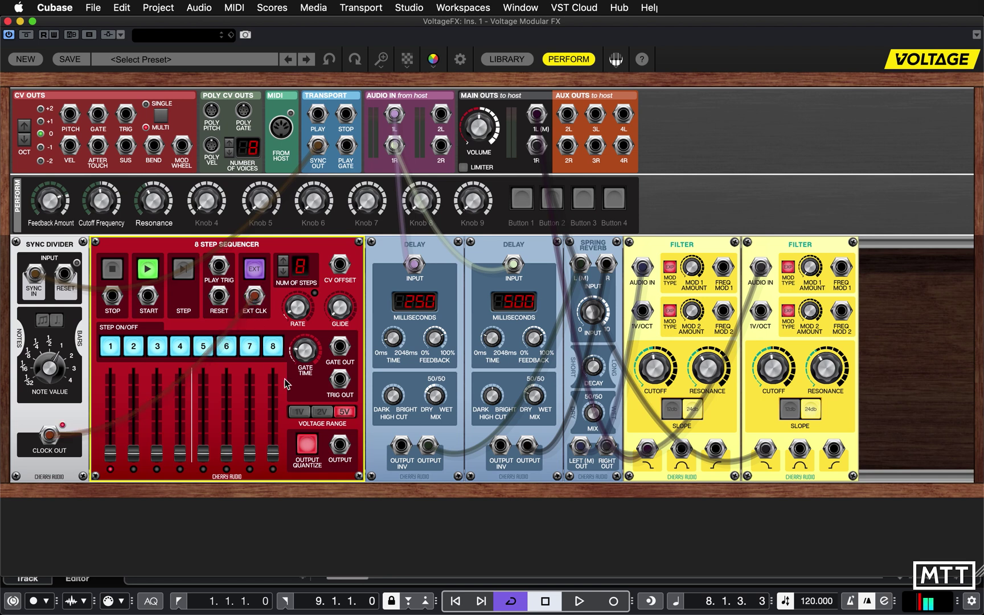
Cable Transport PLAY to the sequencer's START and Transport STOP to the sequencer.
left_click(545, 601)
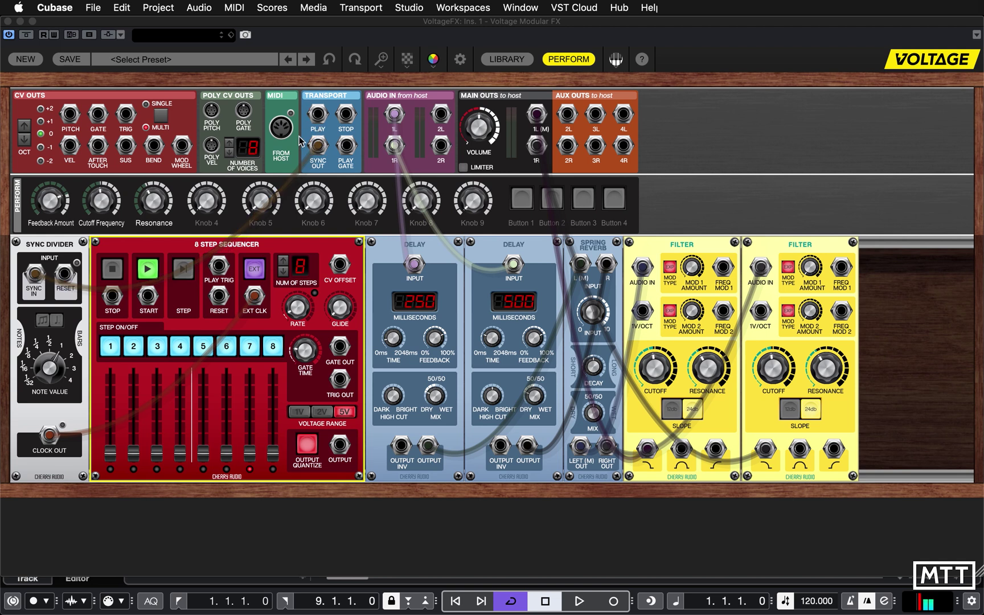
left_click_drag(318, 114, 149, 299)
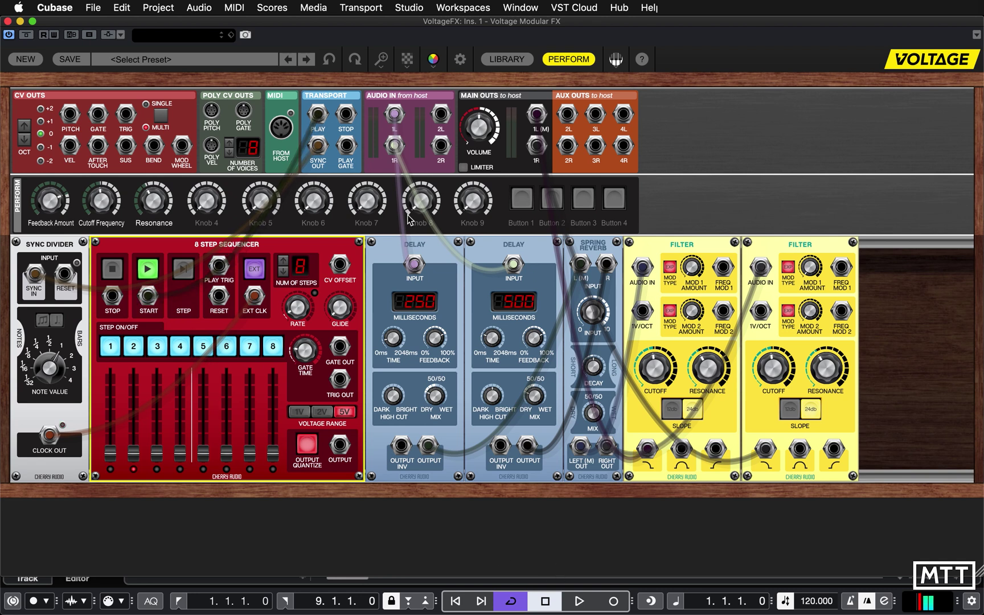
left_click_drag(347, 117, 112, 295)
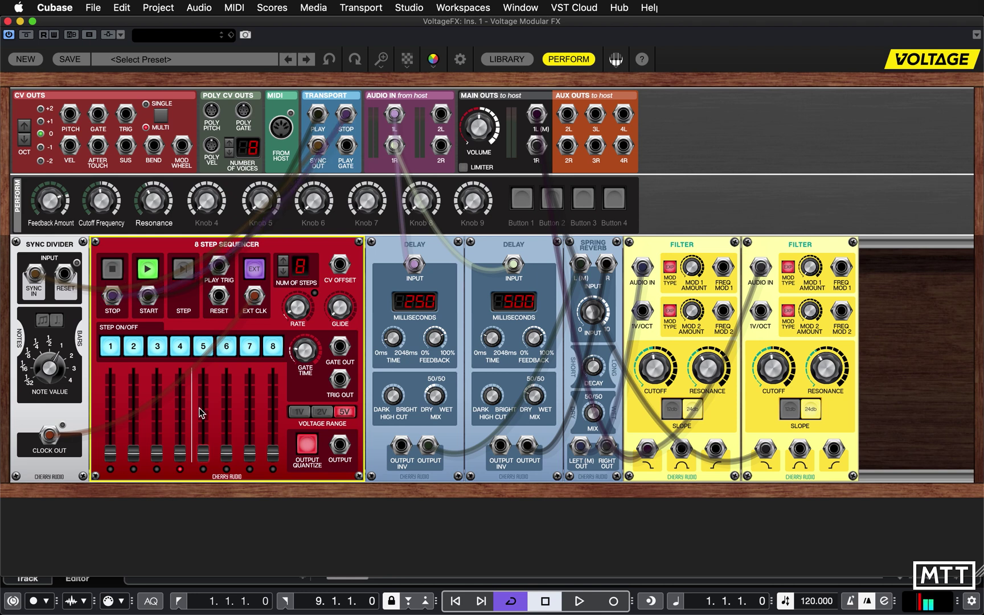
Test Cubase play and stop to check the sequencer follows the transport.
left_click(545, 603)
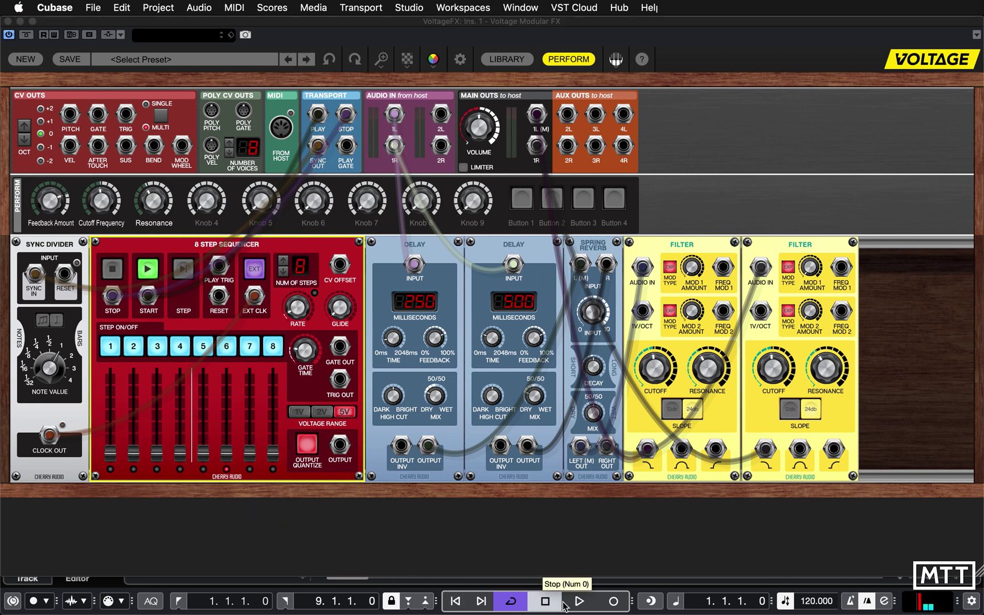
left_click(580, 602)
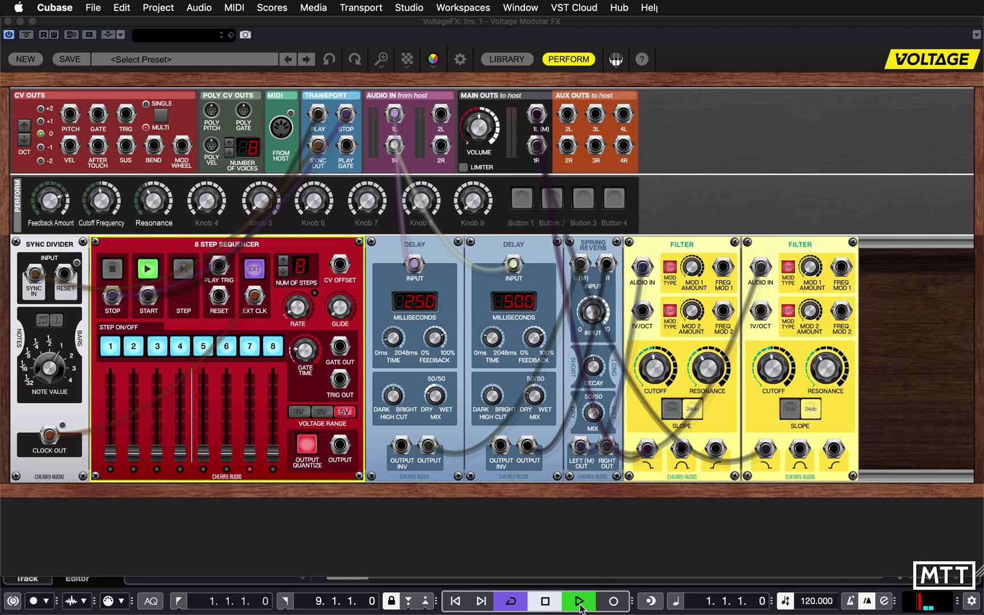
left_click(545, 603)
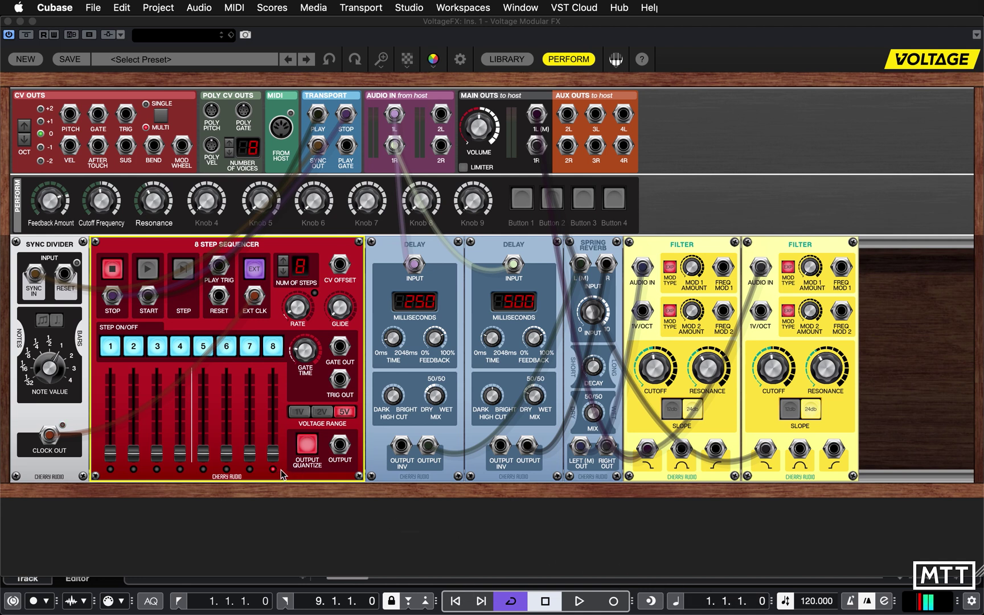
left_click(575, 606)
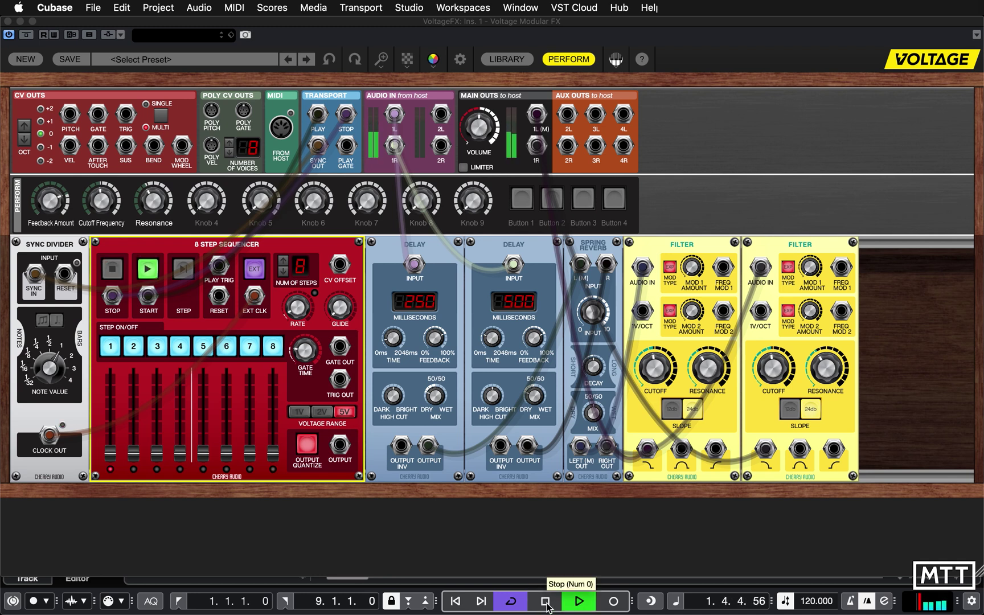
left_click(546, 601)
Re-route the Transport STOP cable to the sequencer's reset input and retest playback.
left_click(455, 602)
left_click_drag(356, 128, 219, 297)
left_click(568, 602)
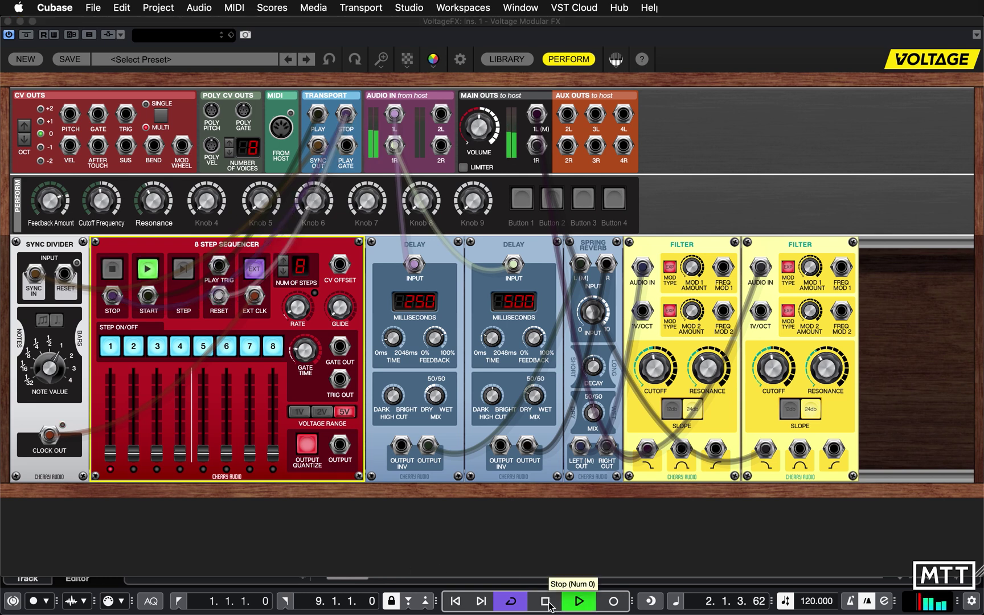
left_click(545, 601)
key("space")
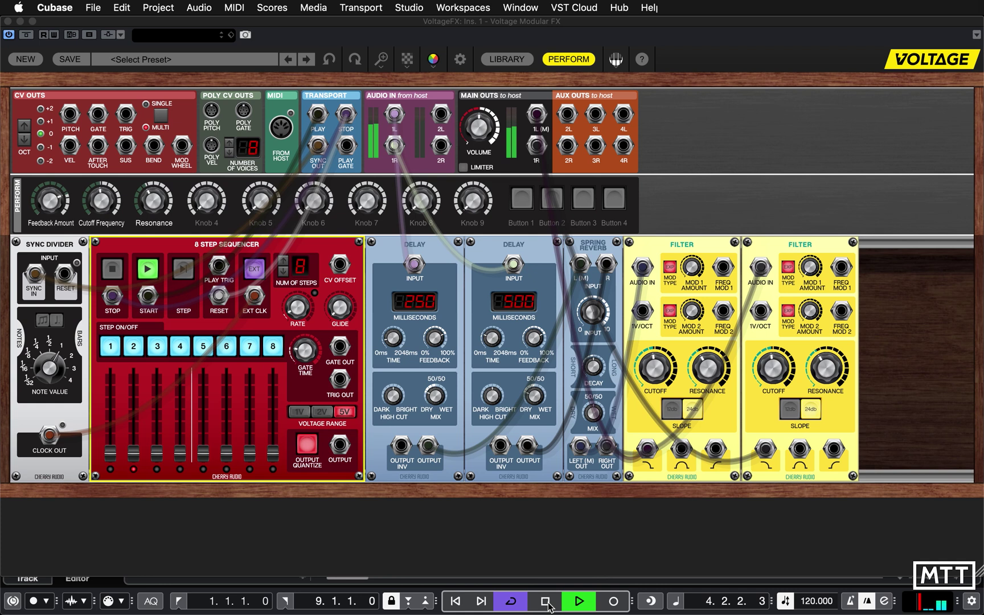
Play the song from the start to hear the synced sequencer, stop, and switch off Output Quantize.
left_click(547, 603)
left_click(455, 604)
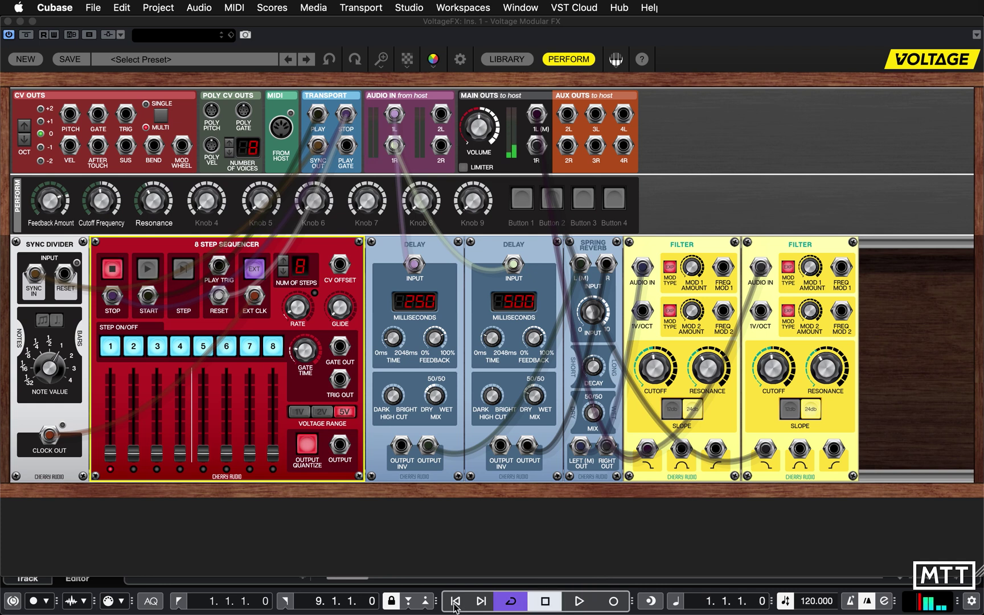
left_click(578, 602)
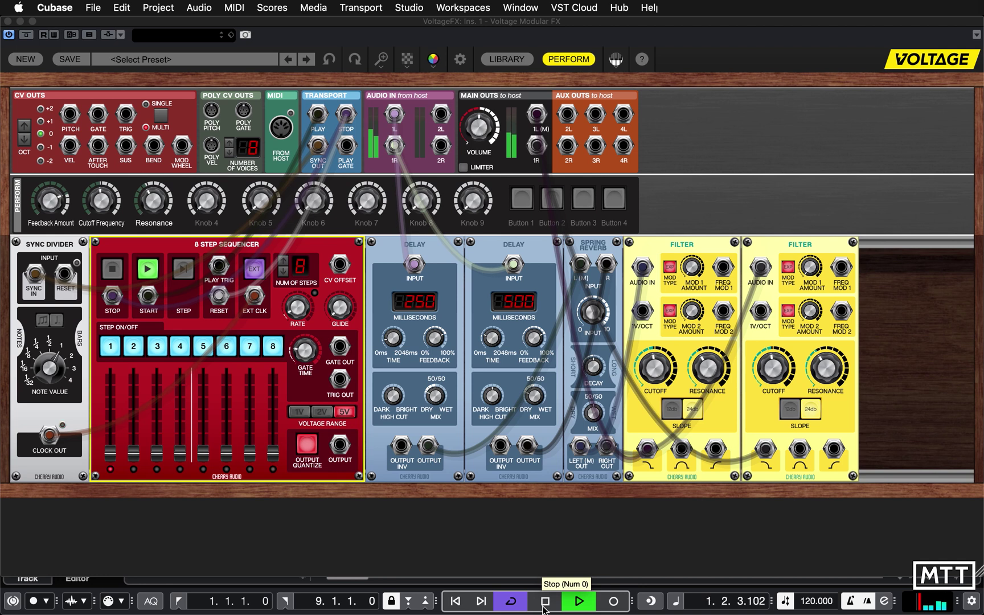
left_click(544, 601)
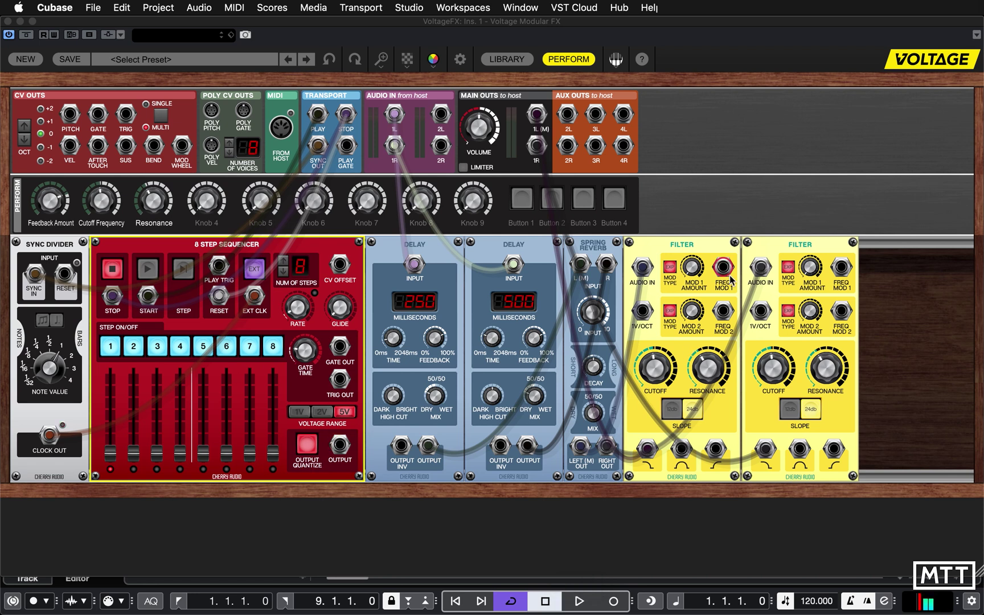
left_click_drag(721, 277, 840, 263)
Turn off the sequencer's OUTPUT QUANTIZE and cable its OUTPUT to both Filters' FREQ MOD 1.
left_click(308, 447)
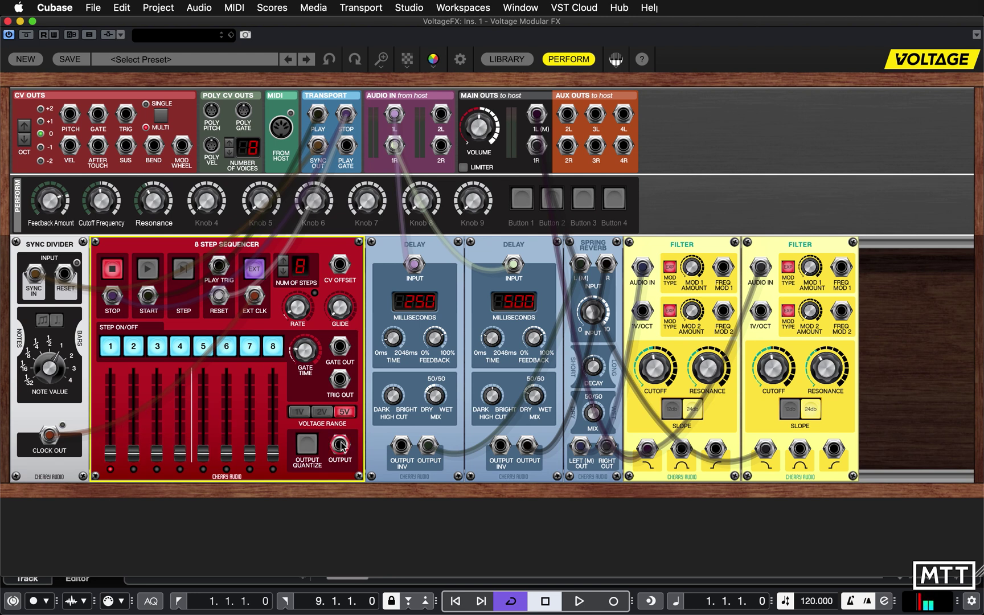
left_click_drag(340, 445, 722, 271)
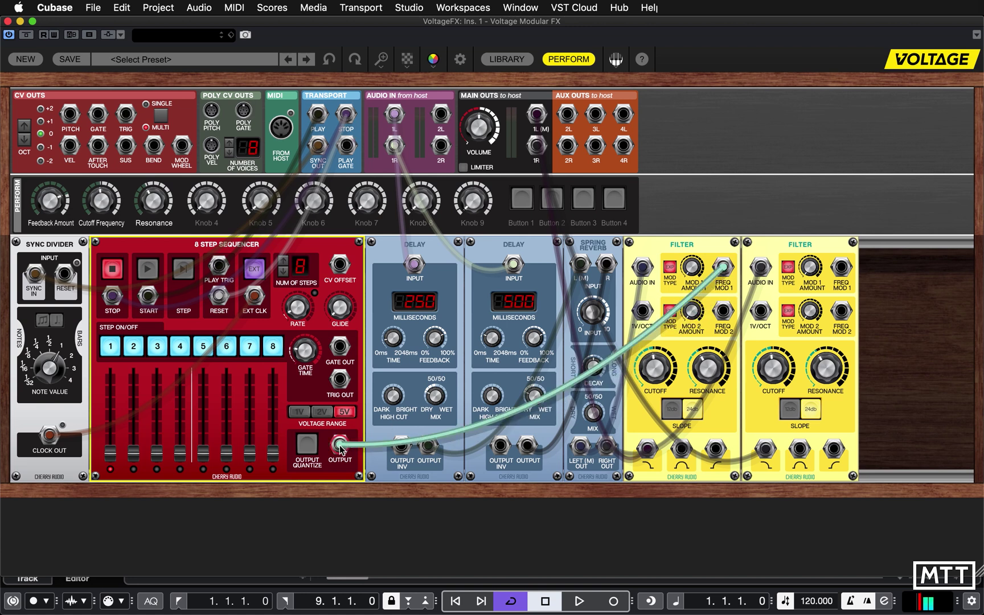
left_click_drag(340, 447, 840, 288)
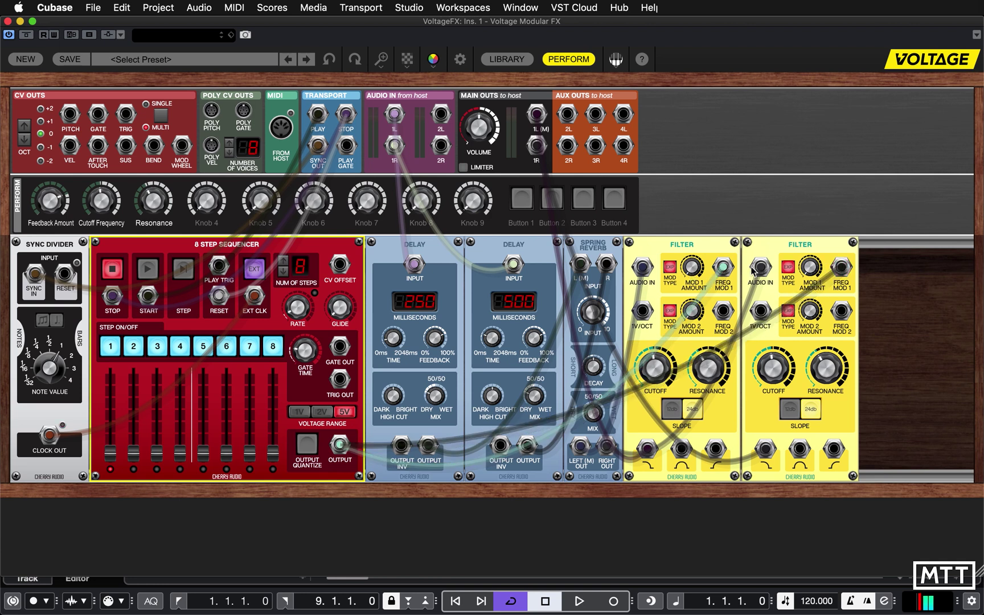
Assign both Filters' MOD 1 AMOUNT to Perform Knob 4.
right_click(696, 271)
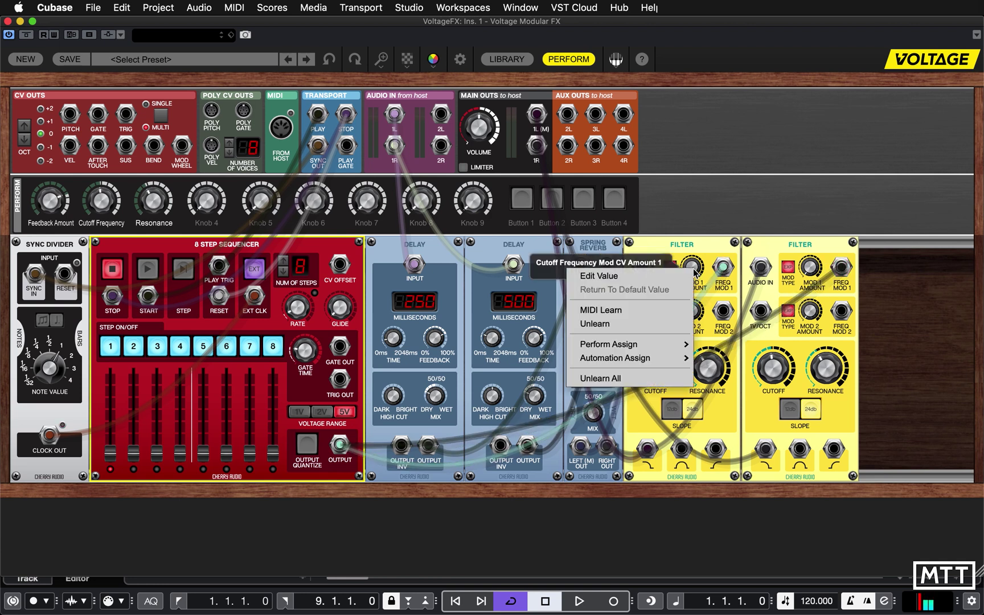
mouse_move(685, 346)
left_click(721, 274)
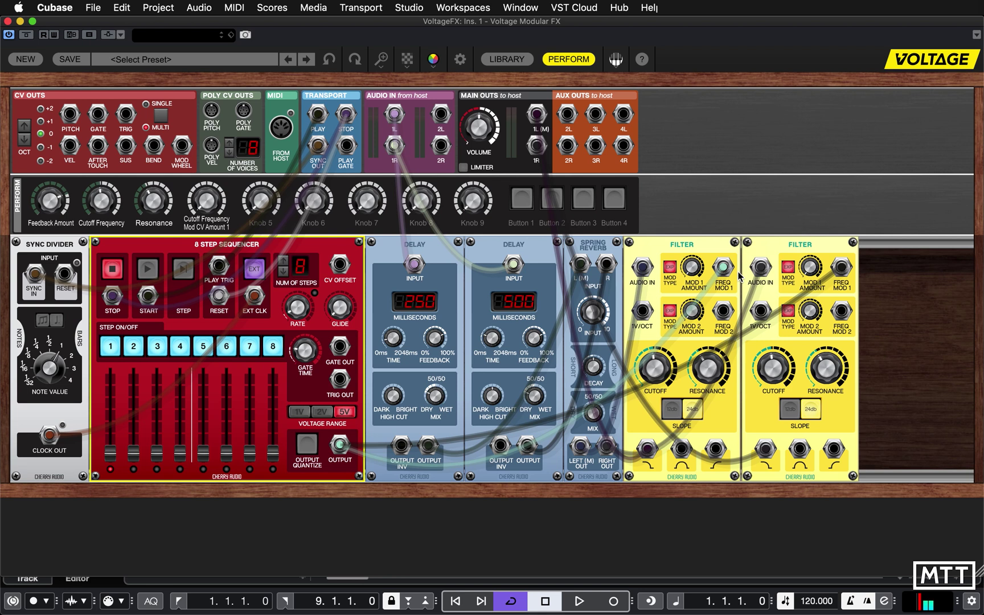
right_click(809, 270)
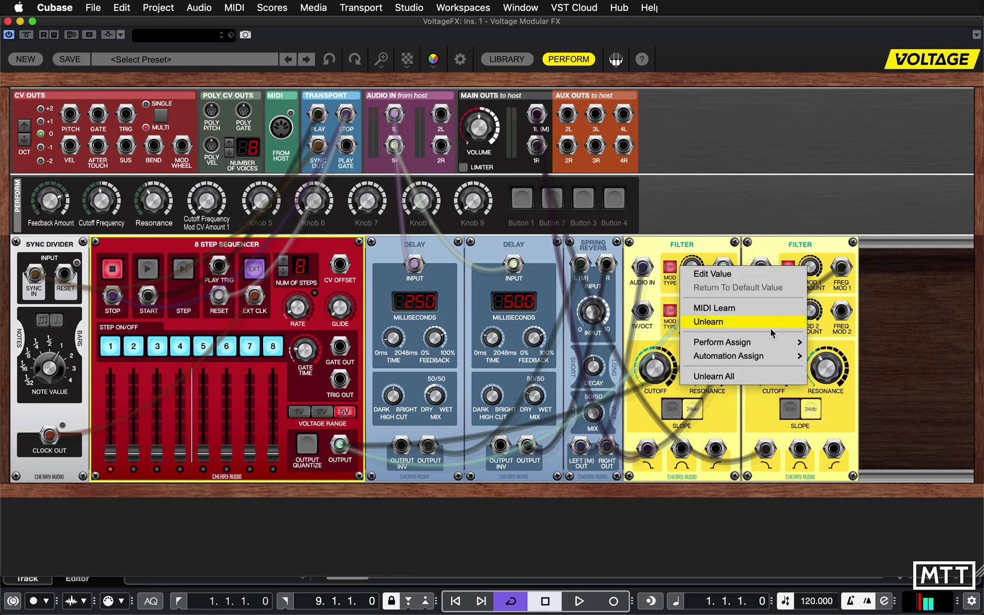
mouse_move(780, 342)
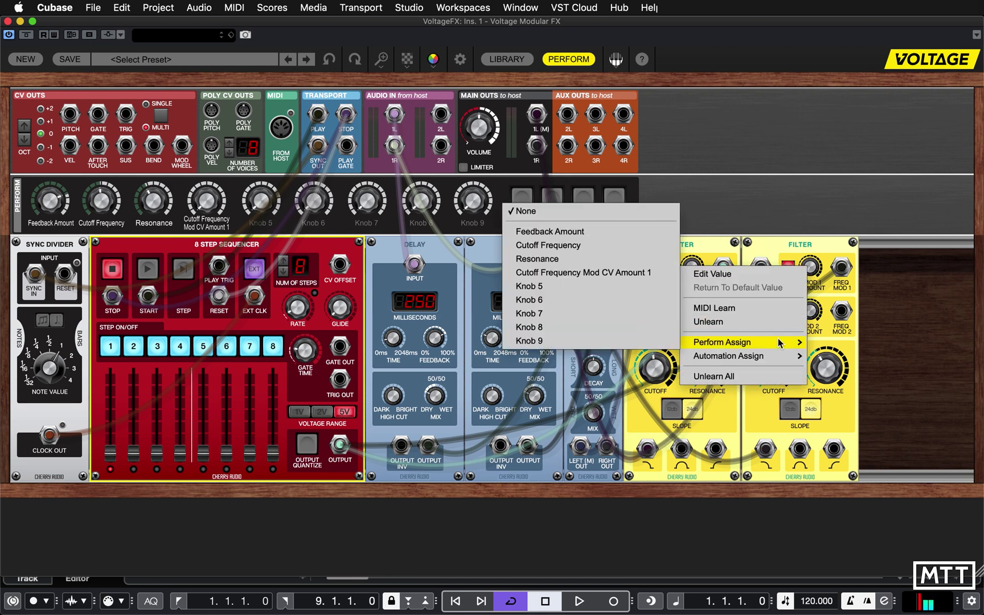
left_click(589, 275)
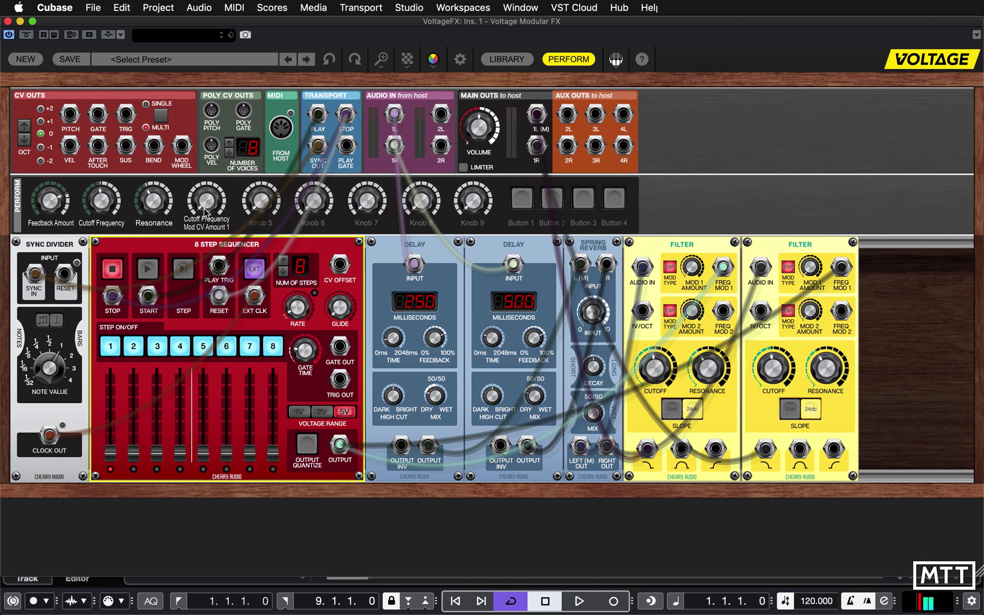
Raise Perform Knob 4 and lift the levels of steps 2, 3, 5 and 6.
left_click_drag(206, 202, 218, 124)
left_click_drag(137, 454, 203, 411)
left_click_drag(227, 454, 271, 433)
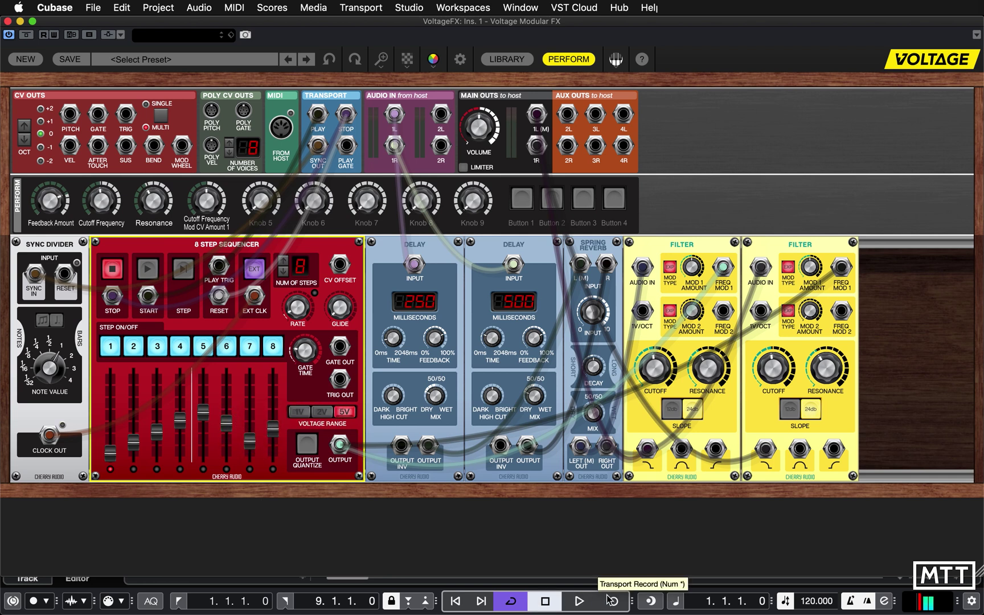
Start project playback and raise sequencer step 2 to 2.50.
left_click(580, 601)
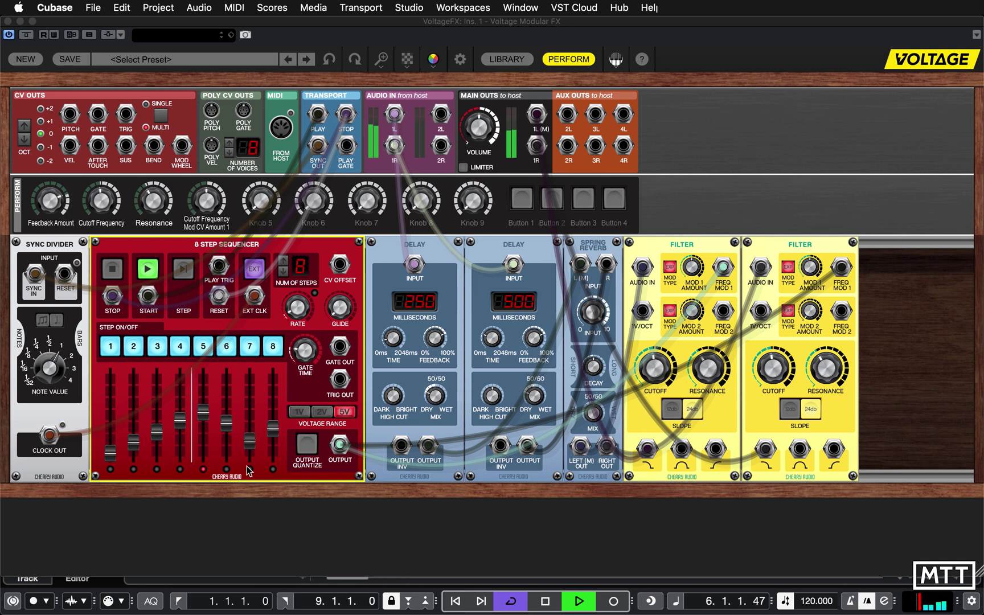
left_click_drag(132, 453, 136, 422)
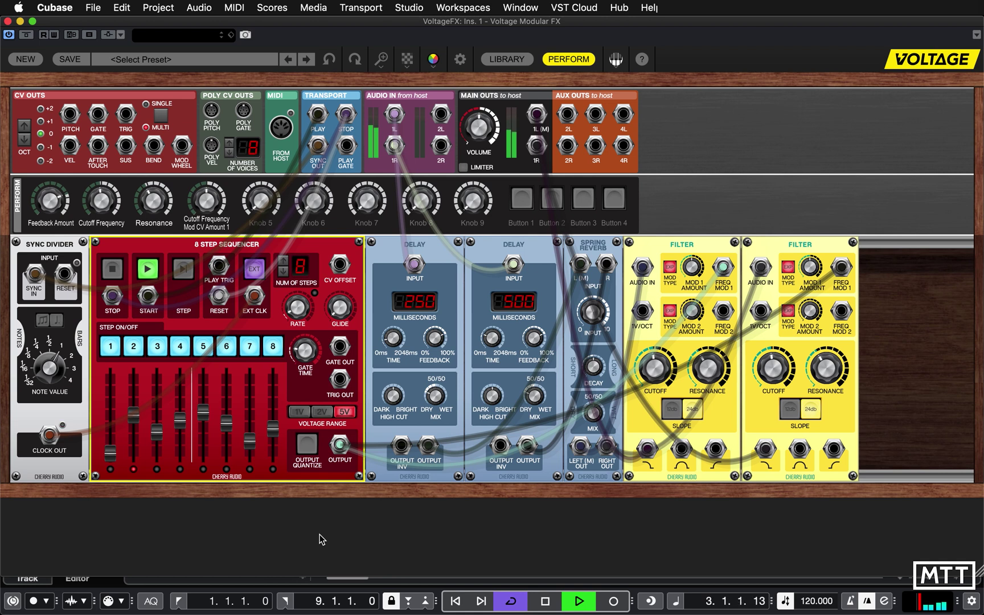
Try the 1V range, revert to 5V, and raise glide to about 184 ms while playing.
left_click(549, 595)
left_click(302, 412)
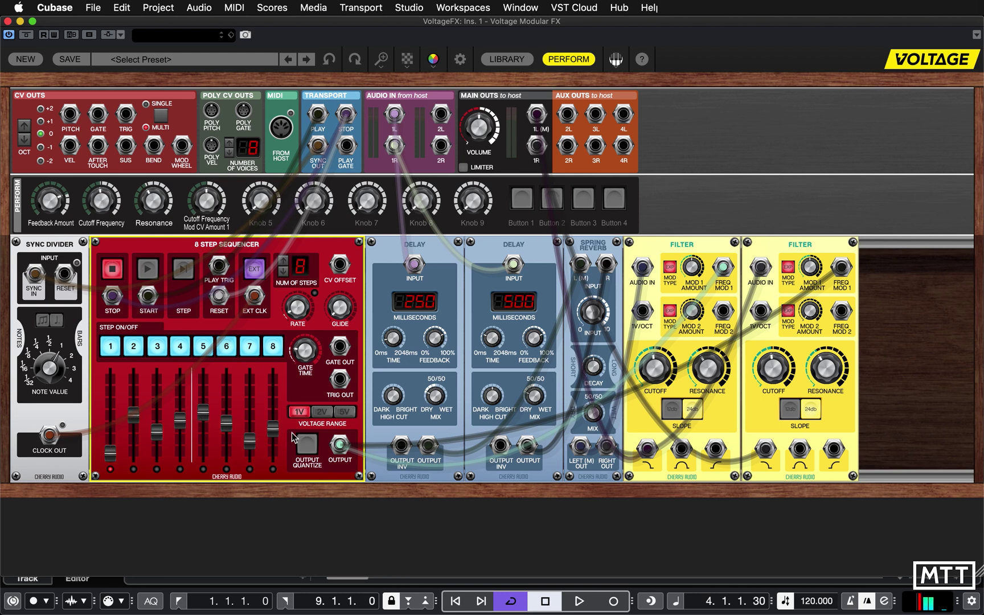
left_click(344, 412)
mouse_move(340, 310)
left_click_drag(338, 251, 347, 196)
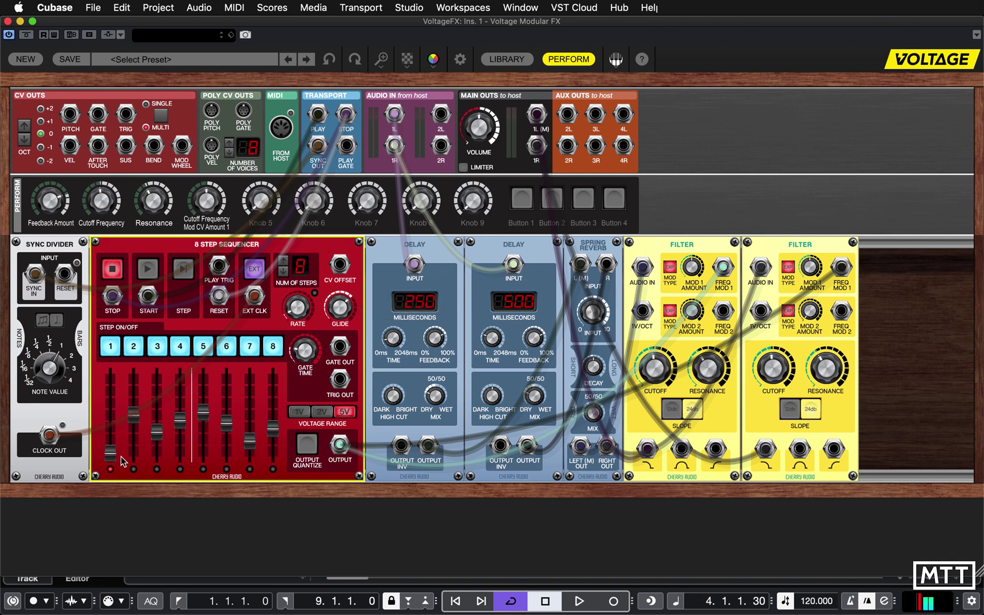
left_click(456, 612)
left_click(579, 602)
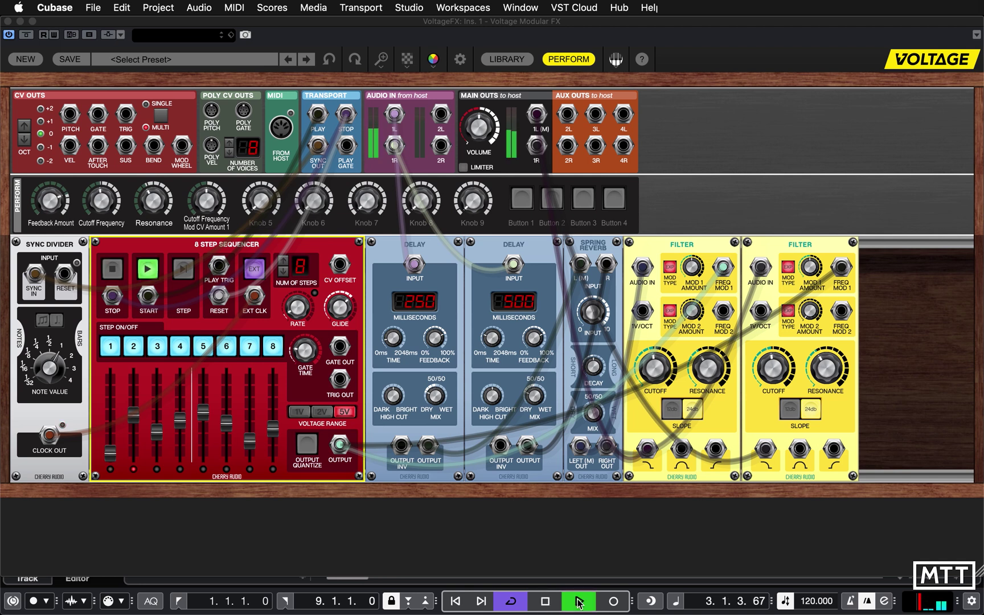
Raise glide to about 486 ms and audition the sequence.
left_click_drag(342, 318, 337, 285)
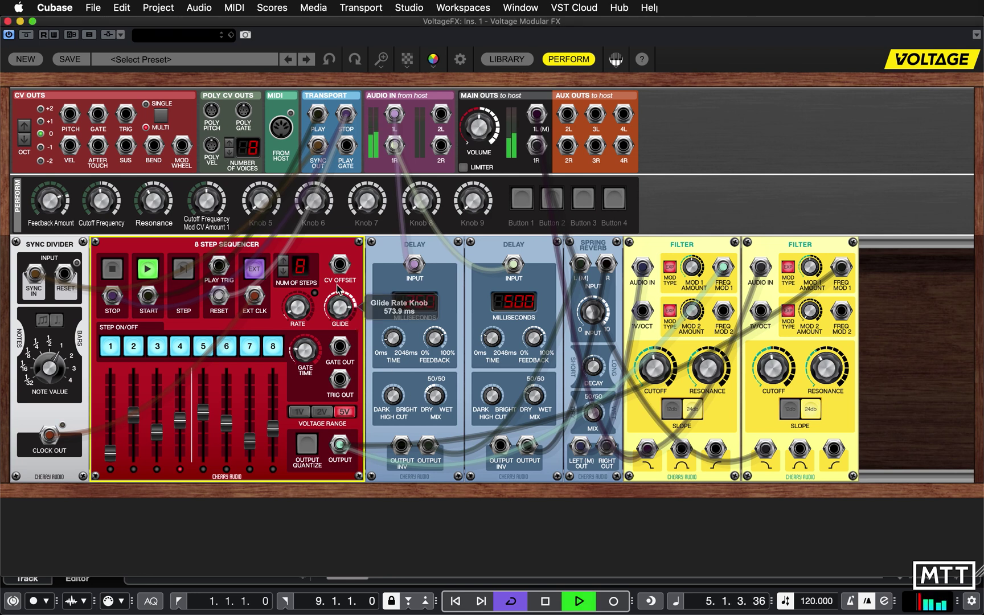
left_click(541, 601)
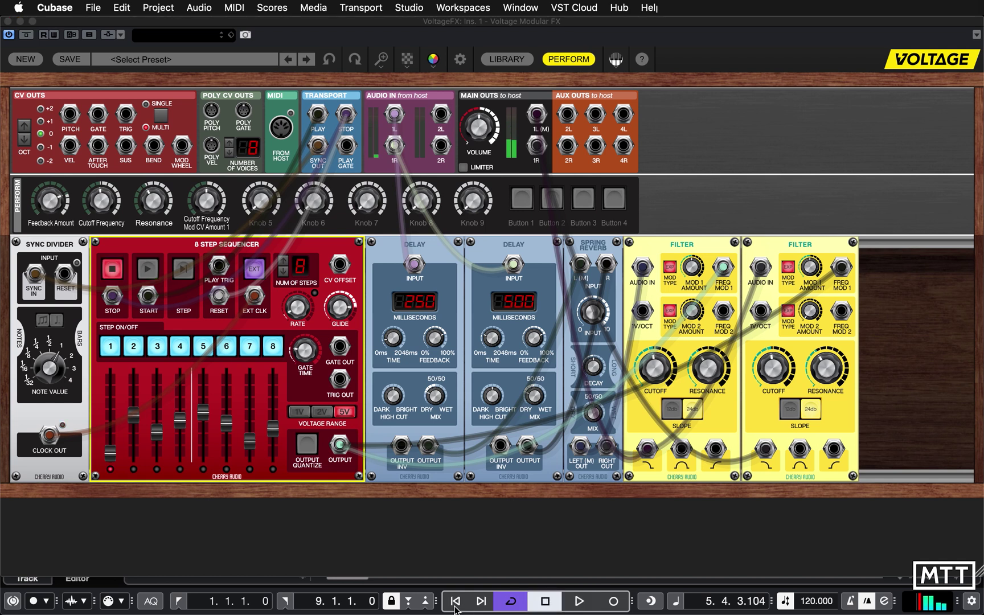
left_click(580, 602)
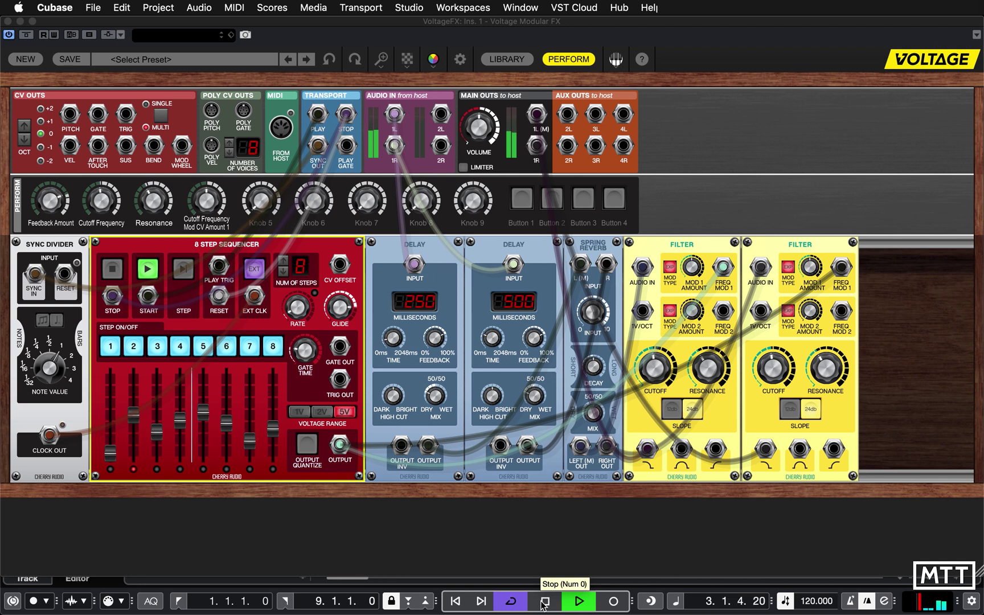
left_click(542, 602)
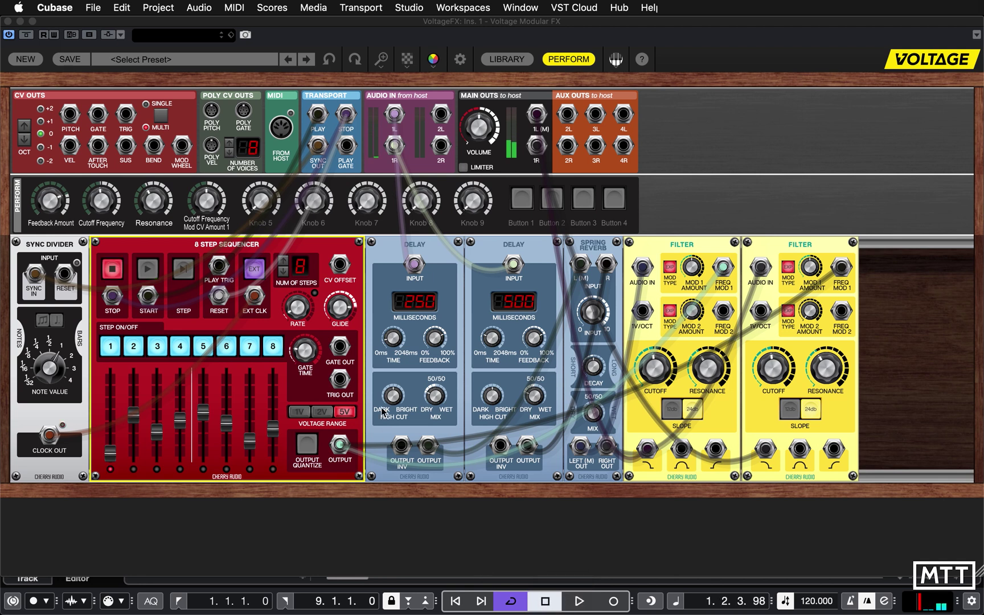
Shorten glide to 68.8 ms, set the 1V range, and replay from the project start.
left_click_drag(343, 317, 340, 417)
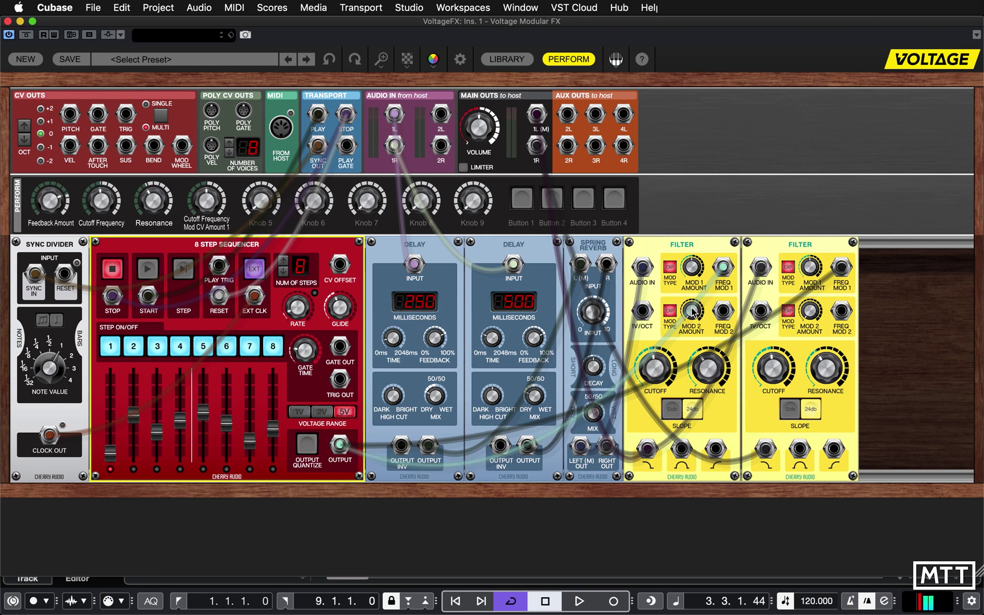
left_click(297, 414)
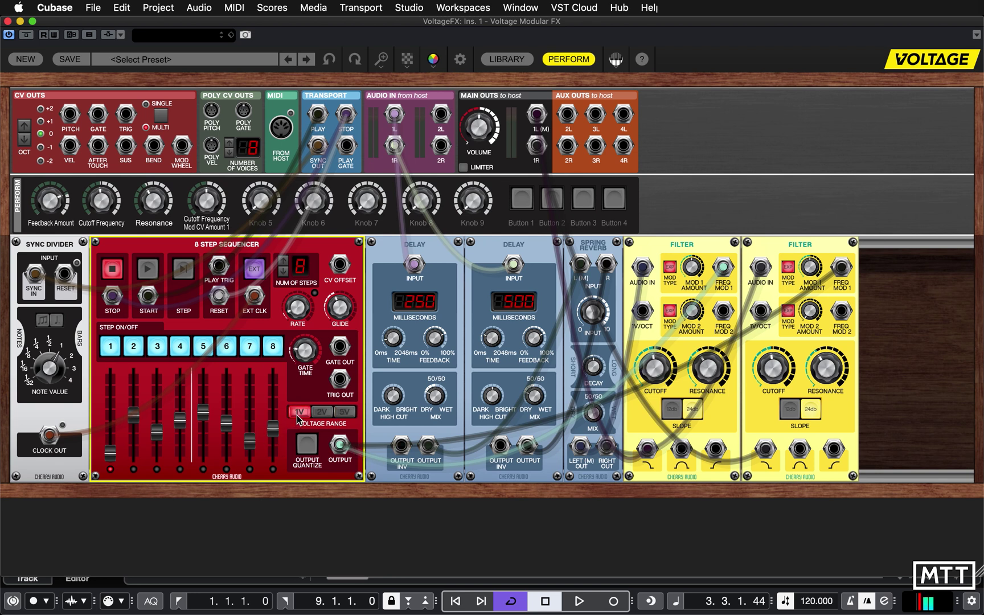
left_click(458, 602)
key("space")
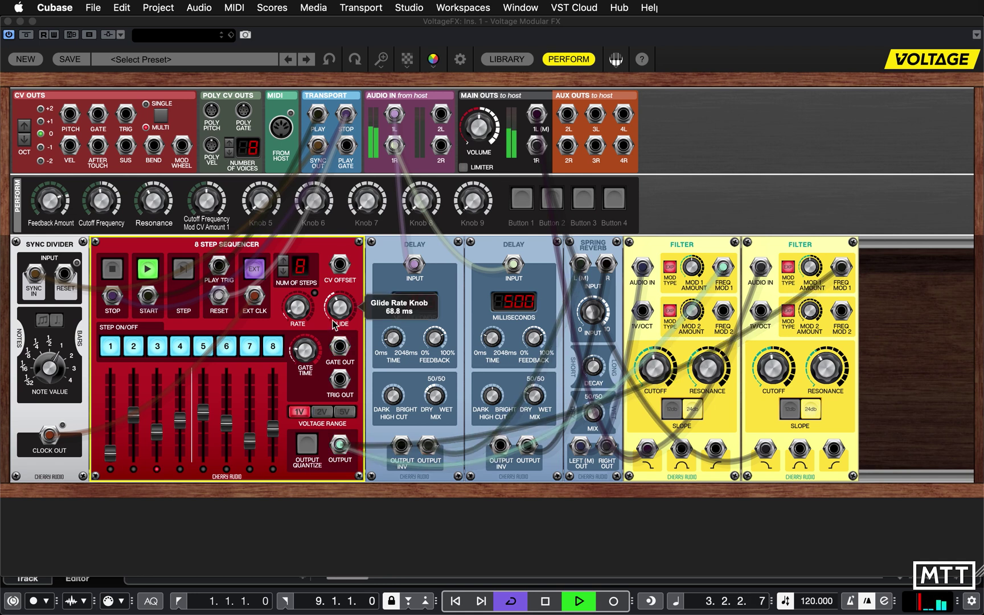
left_click(545, 601)
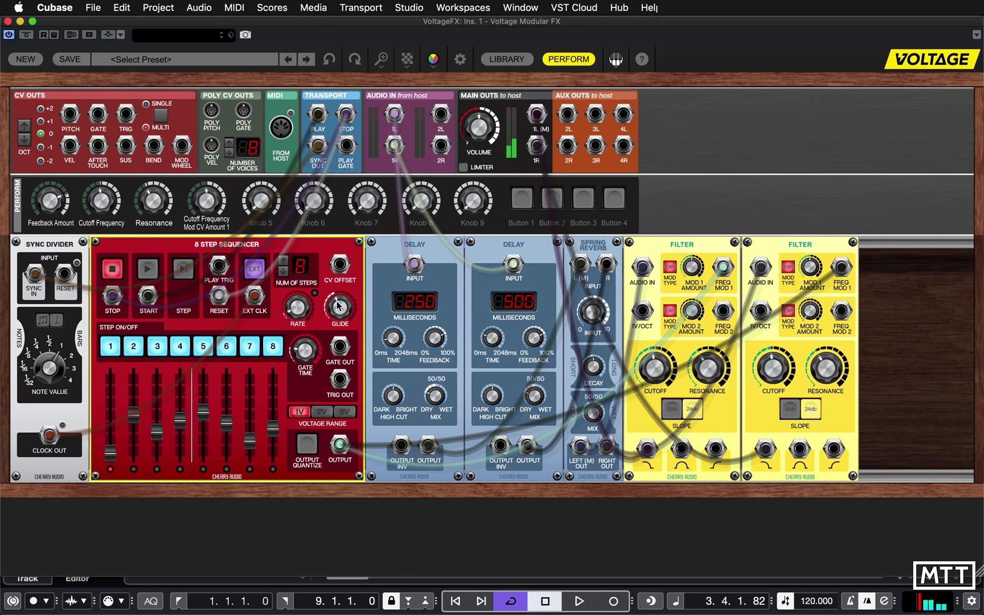
left_click(455, 601)
left_click(572, 602)
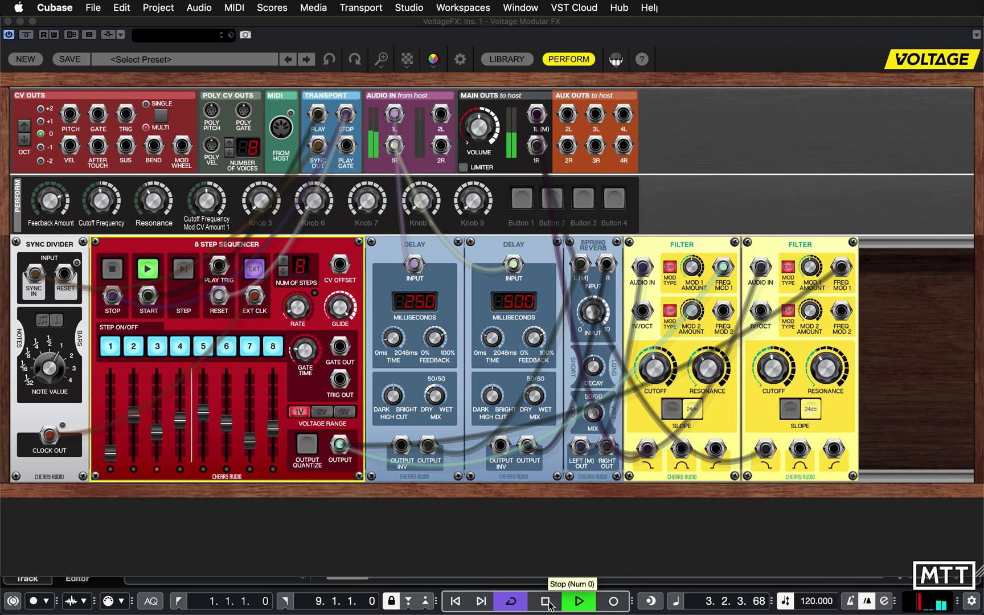
left_click(548, 602)
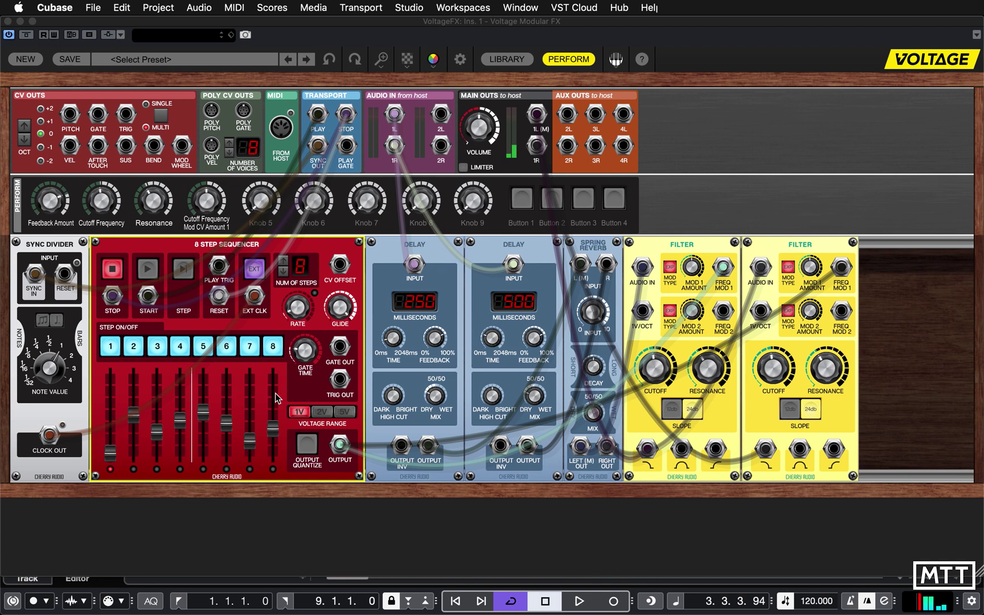
mouse_move(183, 431)
Assign the Cutoff Frequency Perform knob to automation parameter 1, named 'Cutoff'.
mouse_move(101, 209)
right_click(103, 201)
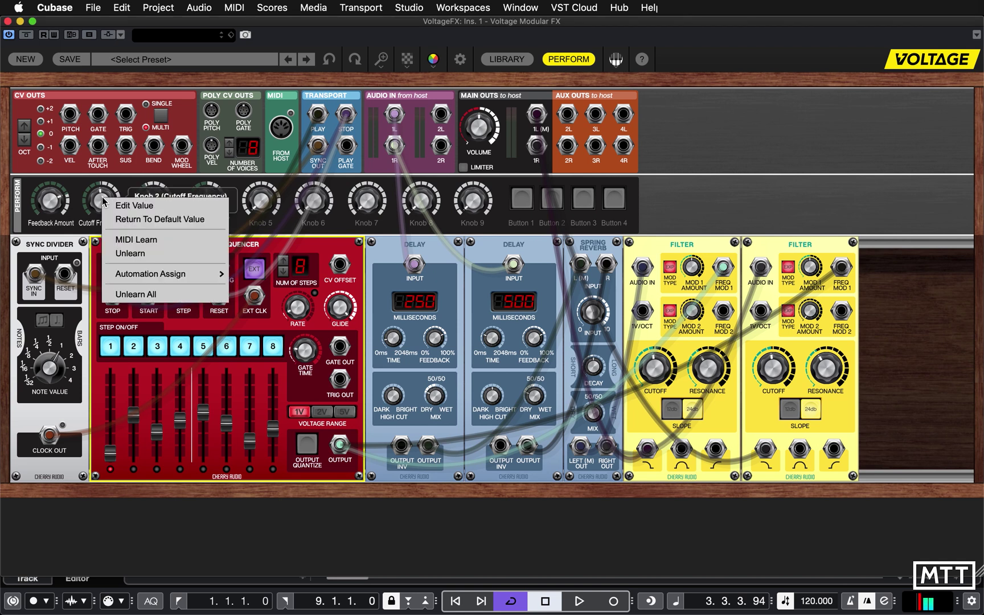
mouse_move(175, 280)
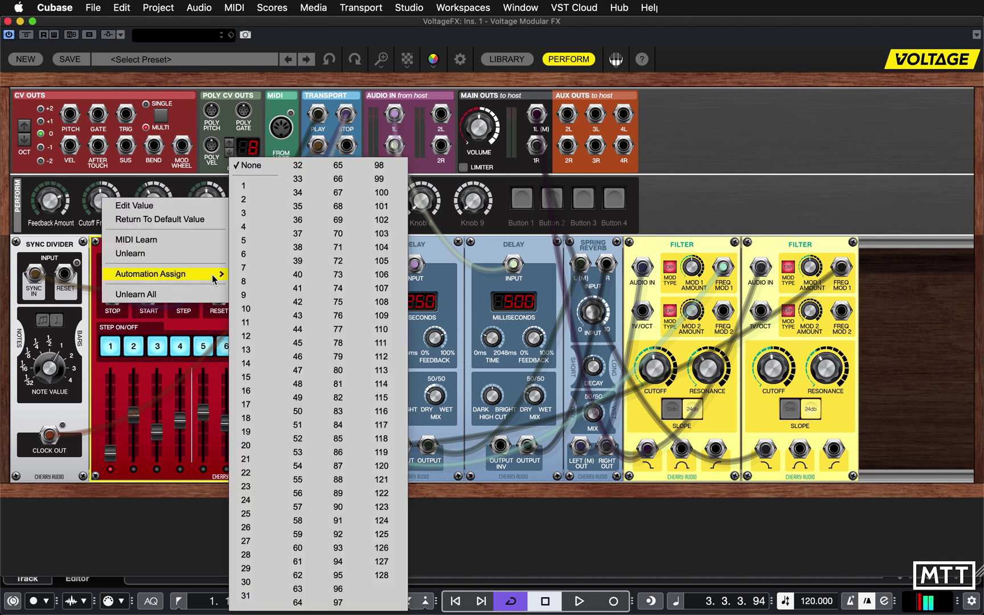
left_click(254, 186)
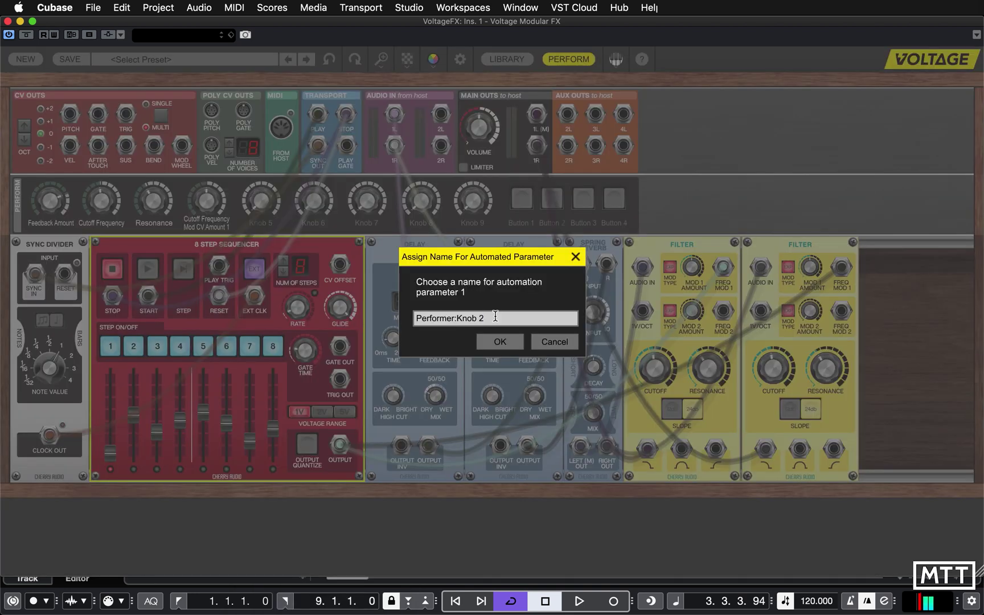
left_click_drag(488, 320, 385, 321)
type("Cutoff")
key("Return")
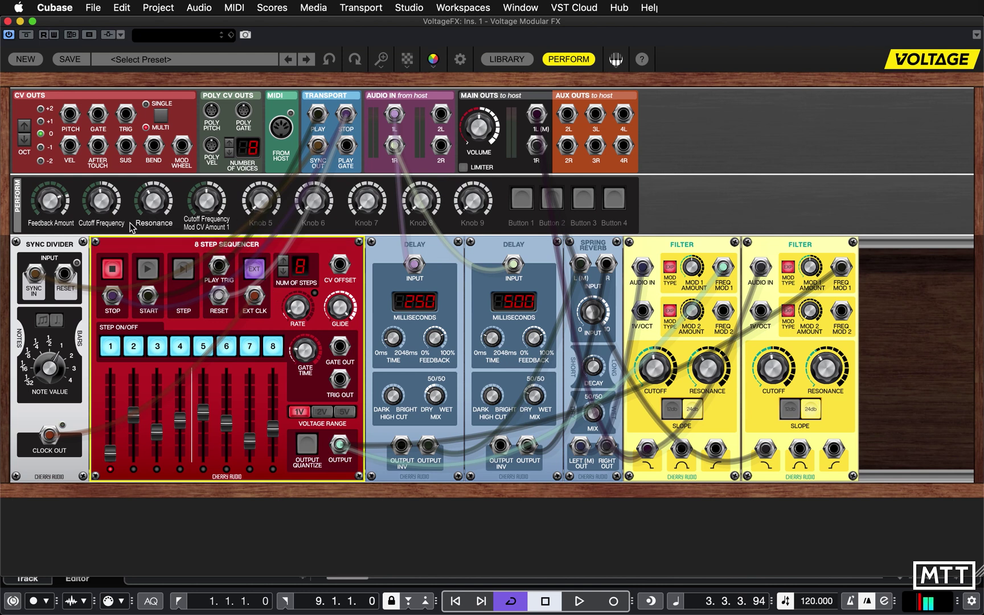
Add a VoltageFX automation lane for Ins. > 1 - Voltage Modular FX > parameter 1.
left_click(7, 21)
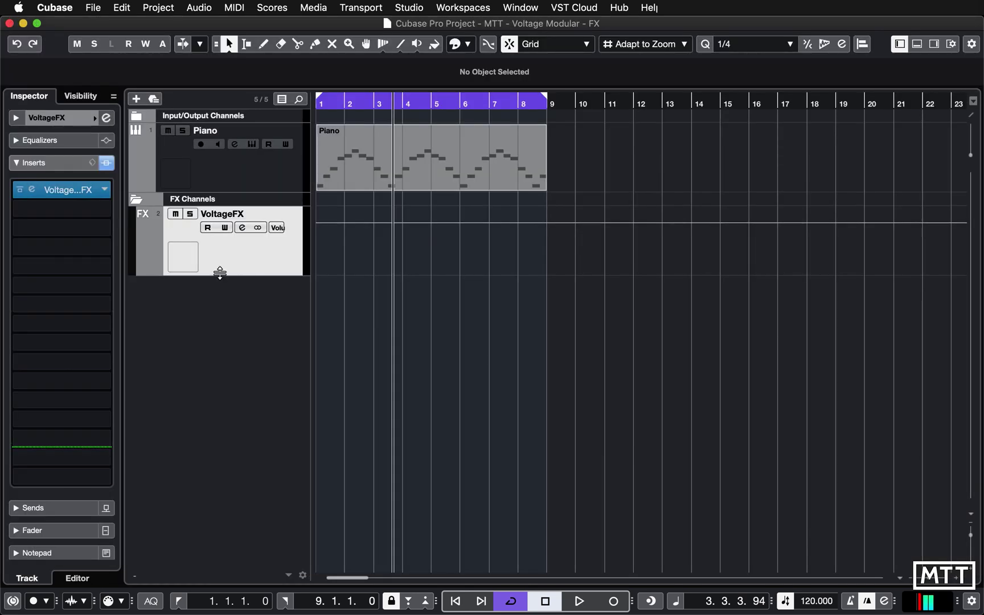
left_click(142, 269)
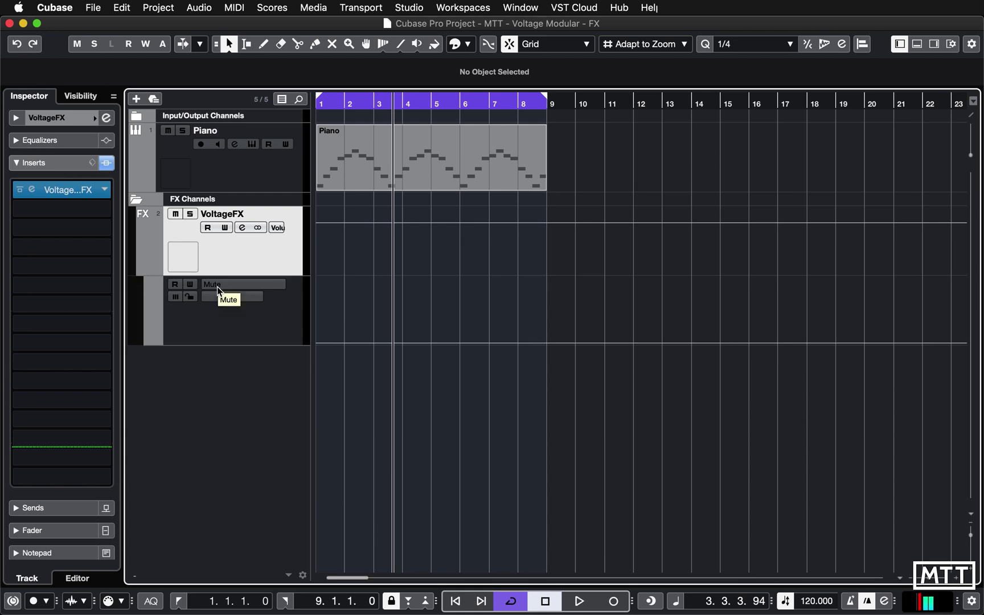
left_click(230, 285)
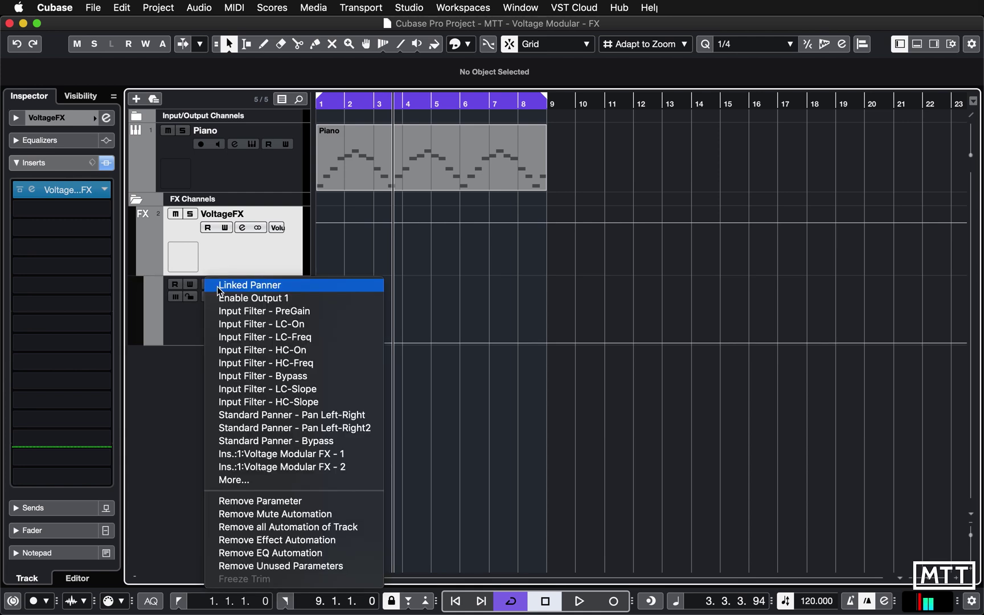
left_click(237, 482)
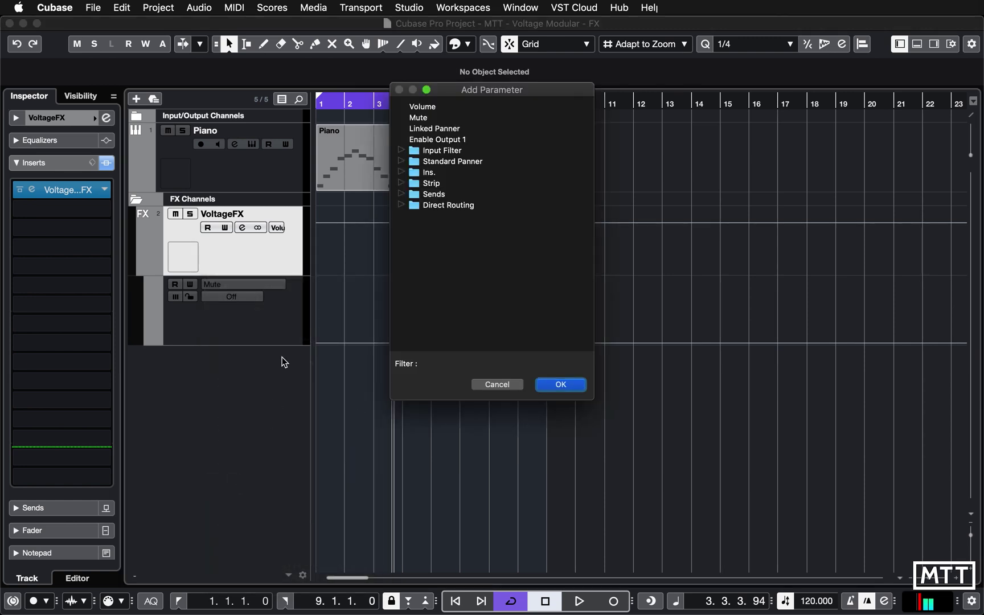
left_click(401, 173)
left_click(414, 183)
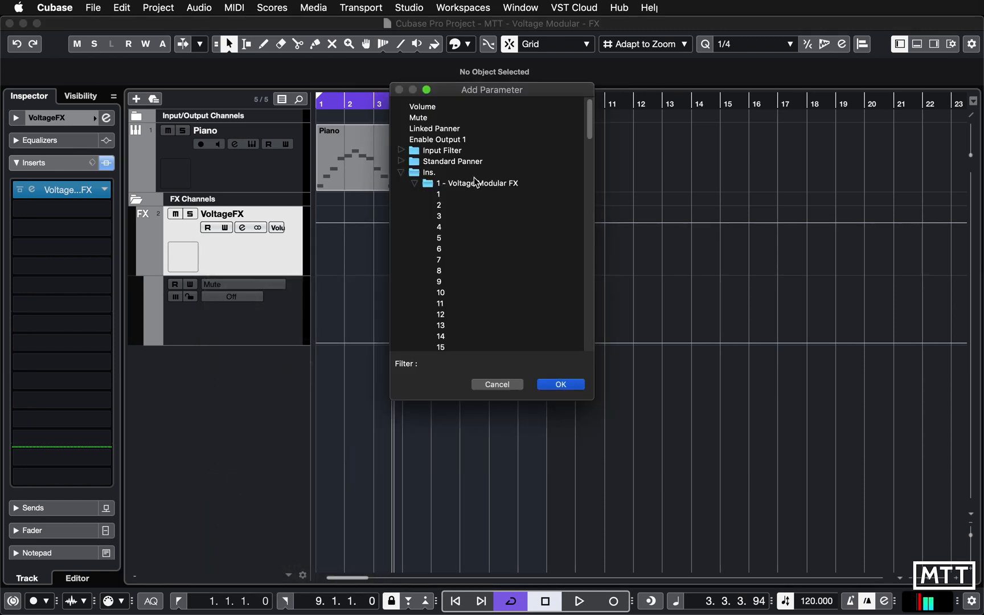
scroll(536, 270, "down", 15)
scroll(536, 270, "up", 15)
scroll(538, 270, "up", 2)
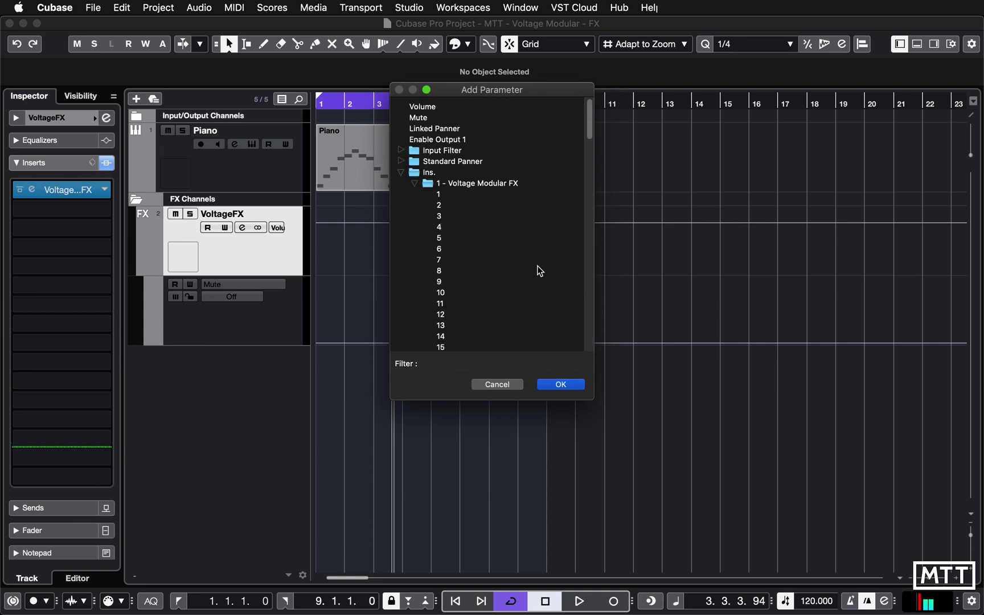
left_click(440, 195)
double_click(438, 195)
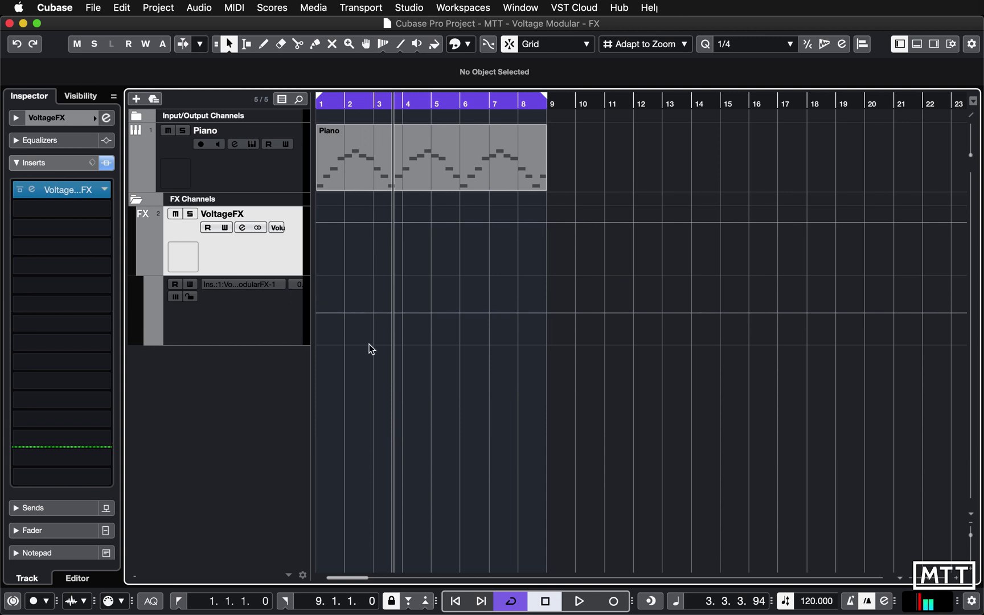
Enable Read, draw a ramp from bar 1 down to 0.00 at bar 9, and reopen the rack.
left_click(174, 284)
left_click(318, 312)
left_click(373, 343)
left_click_drag(374, 342, 547, 343)
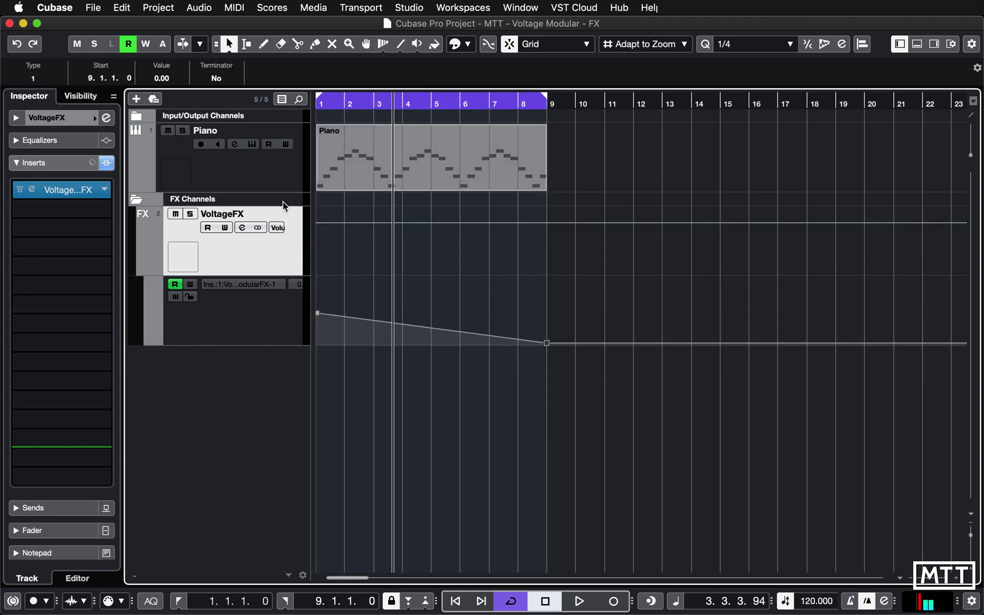
left_click(32, 191)
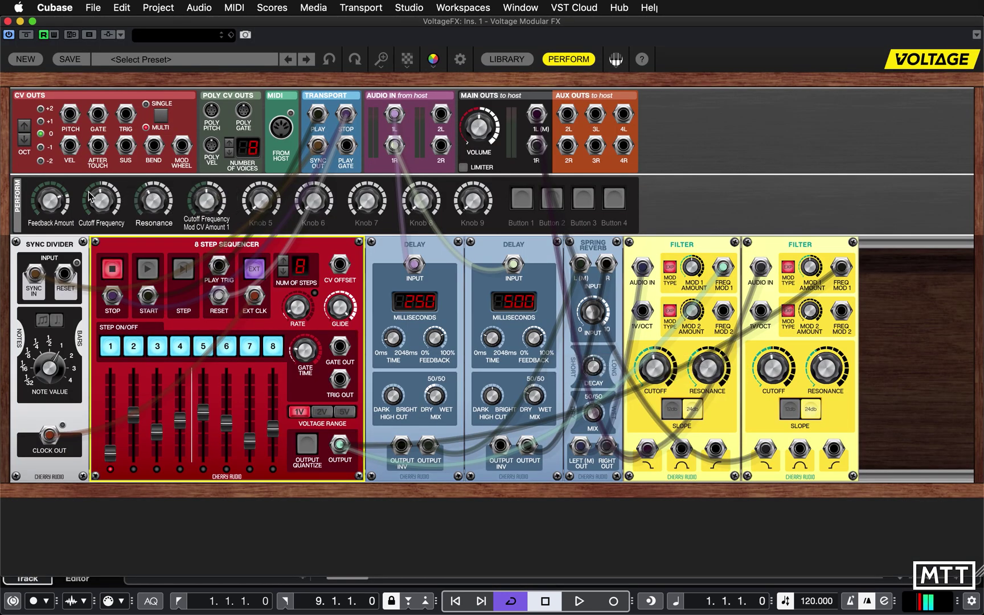
key("space")
left_click_drag(100, 197, 700, 273)
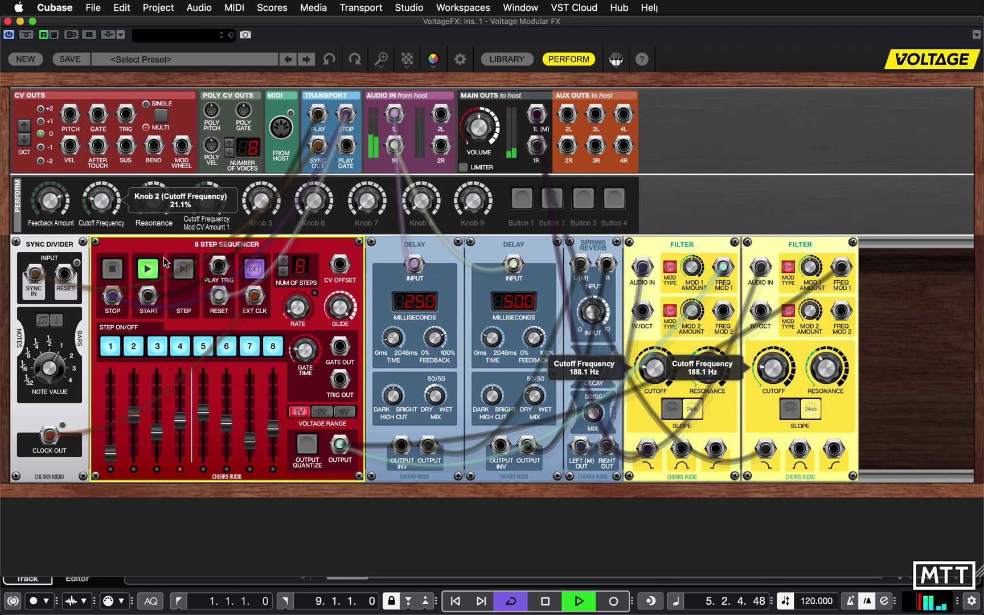
key("space")
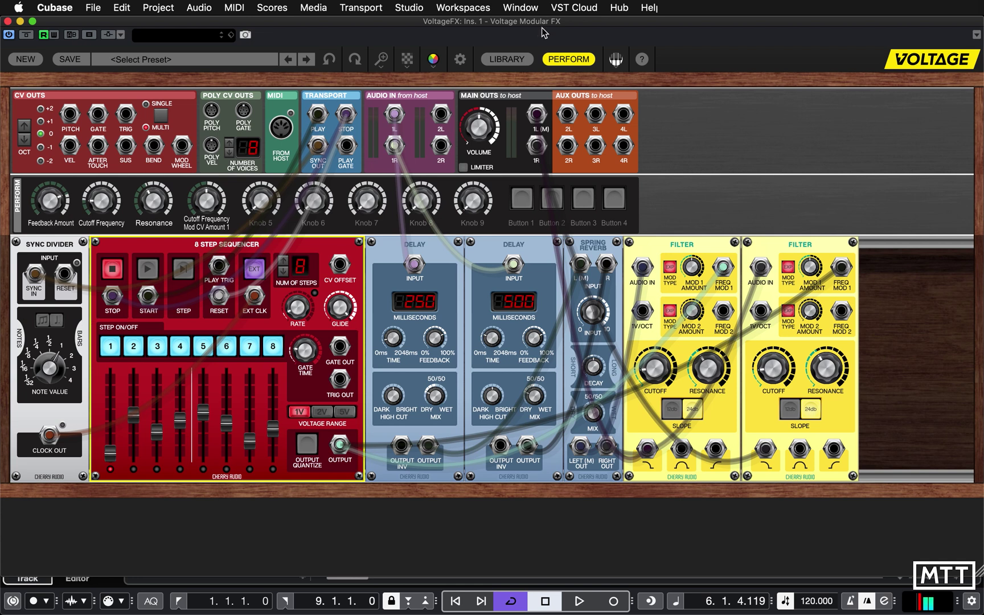
Open the LIBRARY and browse its 22-module list beside the patched rack.
left_click(507, 60)
scroll(154, 314, "down", 8)
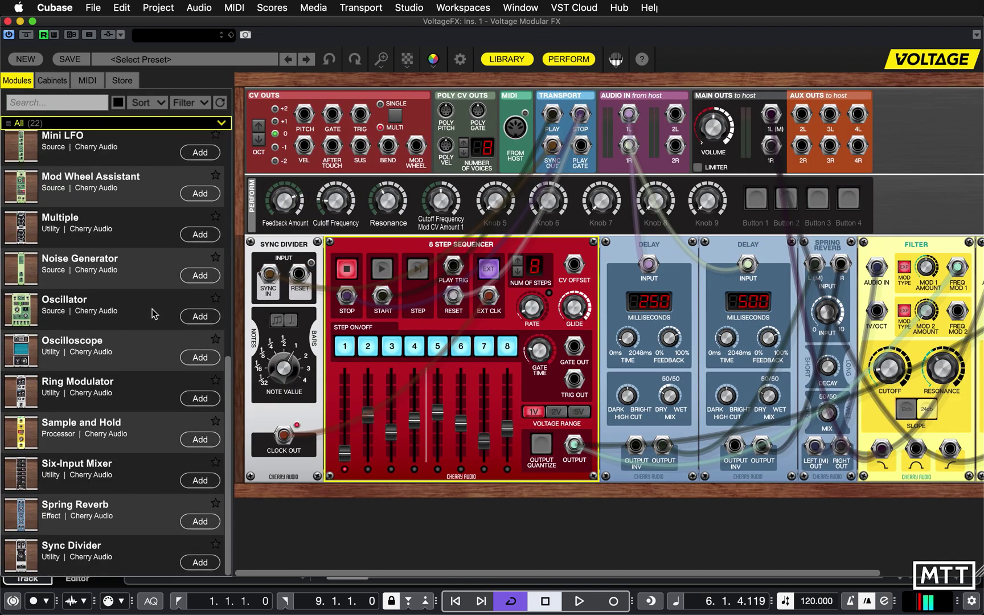
scroll(153, 314, "up", 11)
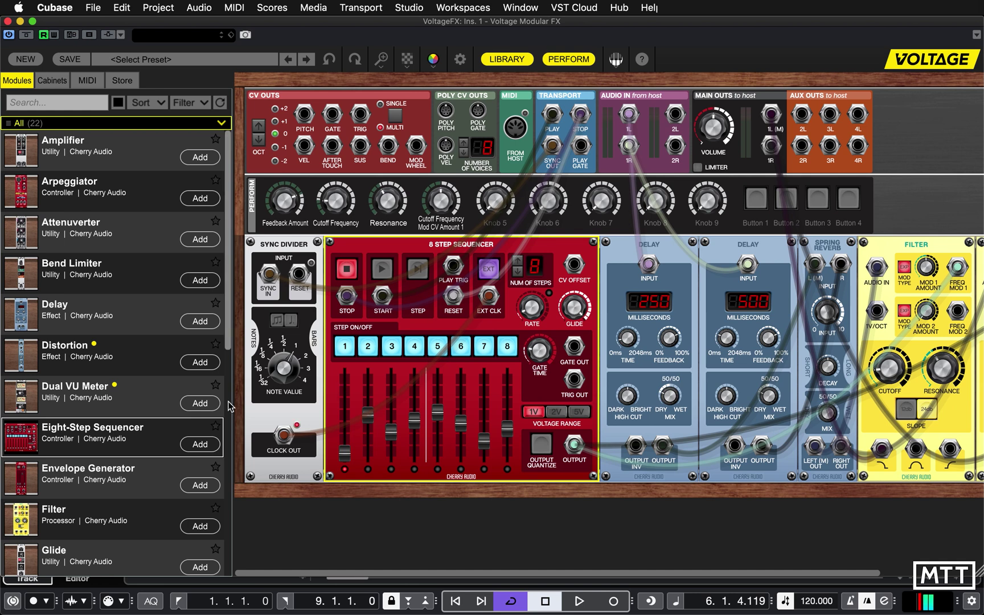
left_click_drag(231, 337, 233, 556)
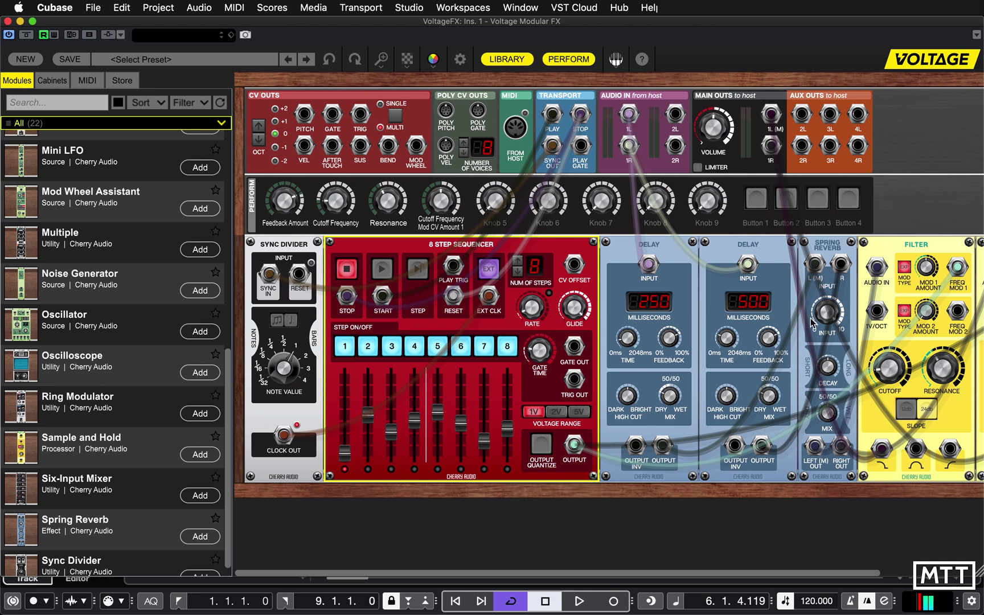
mouse_move(812, 323)
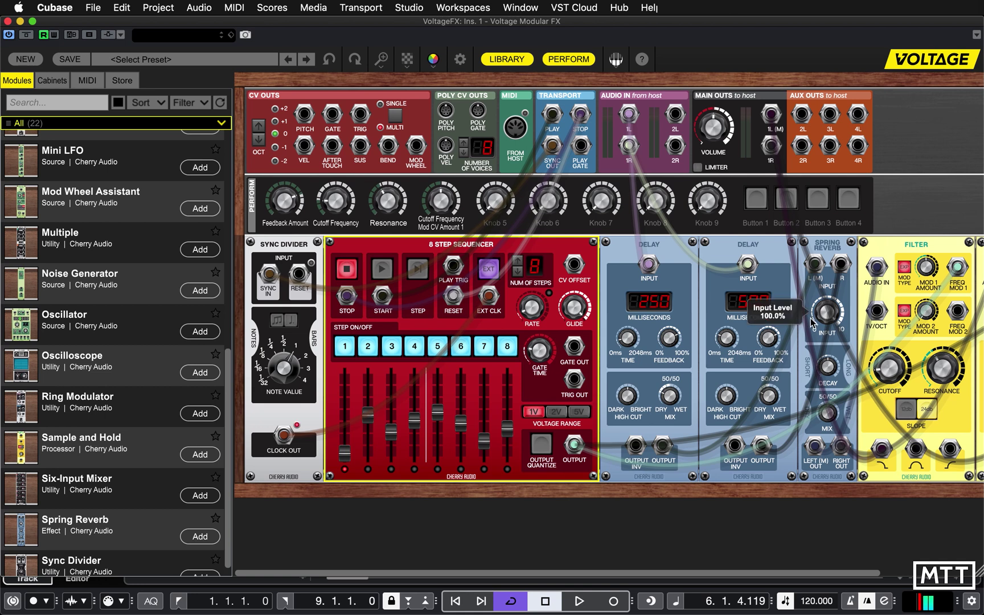